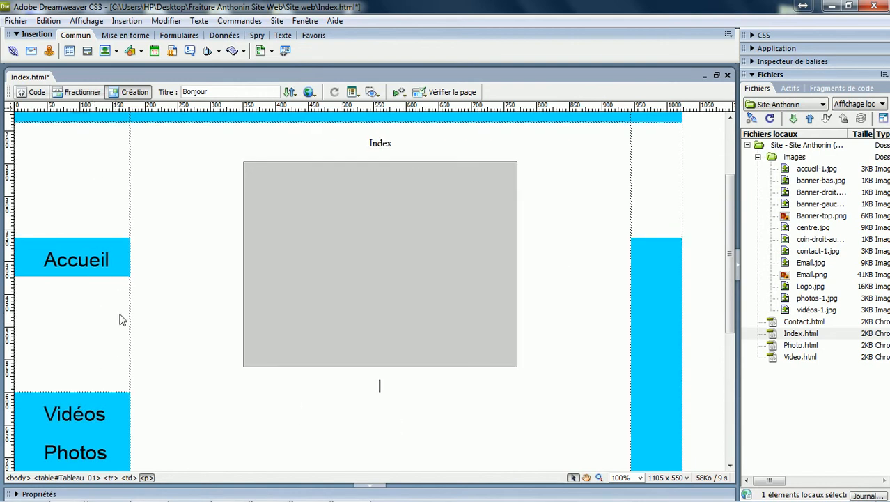
Examine the index page's layout, including the side menu images, the colored borders and the central video frame.
{"action": "scroll", "coordinate": [194, 384], "scroll_direction": "up", "scroll_amount": 3}
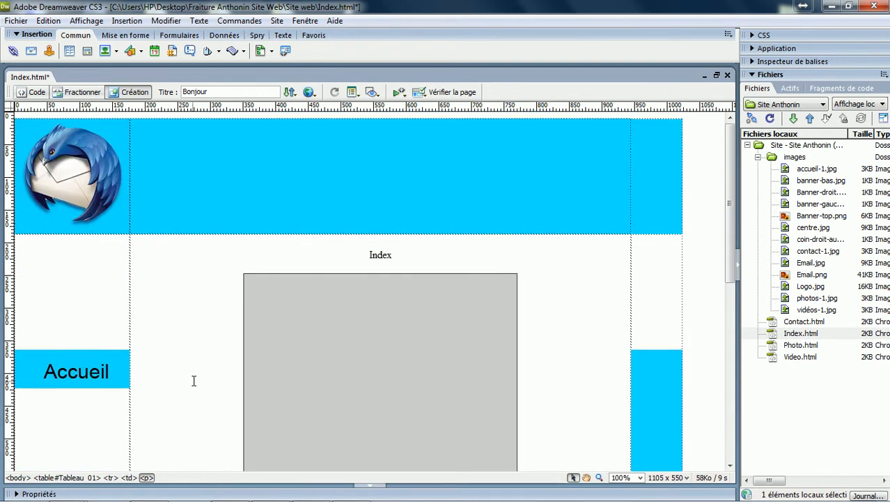
{"action": "left_click", "coordinate": [104, 302]}
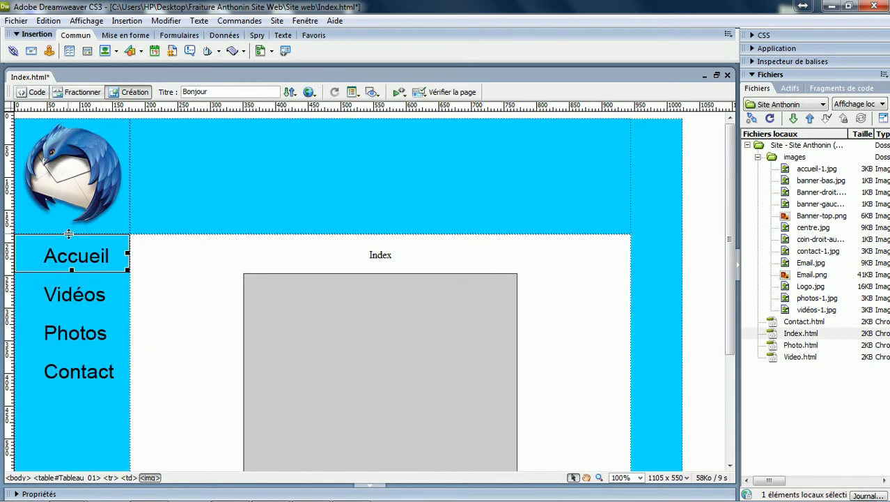
{"action": "left_click", "coordinate": [191, 286]}
{"action": "scroll", "coordinate": [193, 290], "scroll_direction": "down", "scroll_amount": 3}
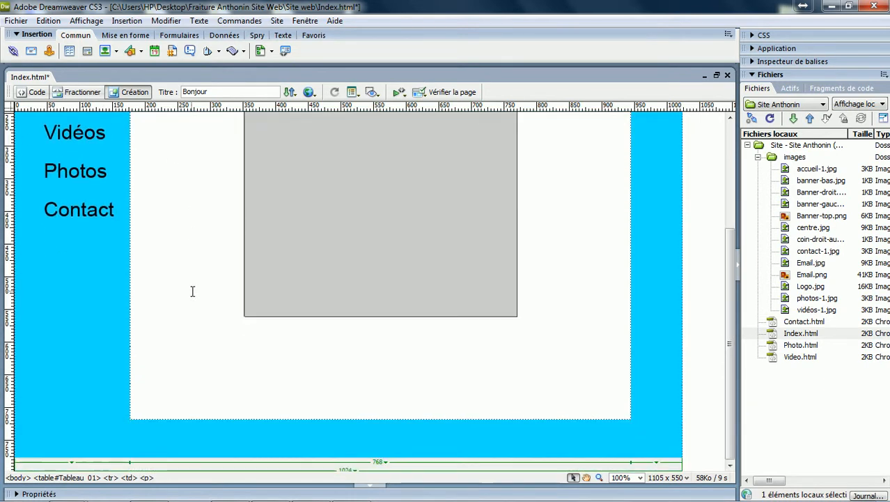
{"action": "scroll", "coordinate": [145, 310], "scroll_direction": "up", "scroll_amount": 3}
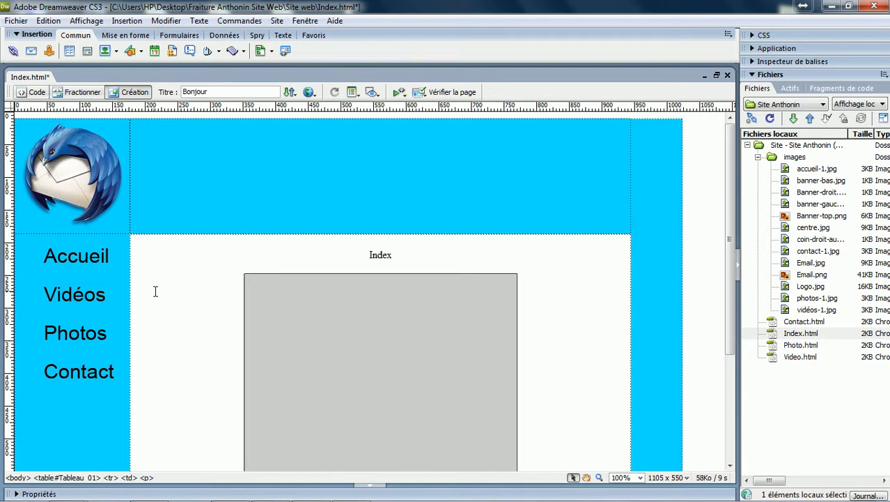
{"action": "scroll", "coordinate": [177, 288], "scroll_direction": "down", "scroll_amount": 3}
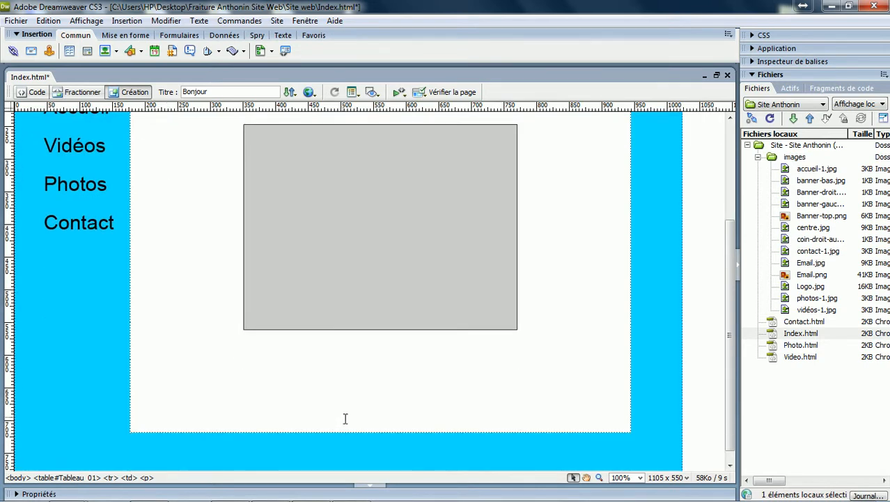
{"action": "scroll", "coordinate": [362, 415], "scroll_direction": "up", "scroll_amount": 3}
{"action": "left_click", "coordinate": [311, 311]}
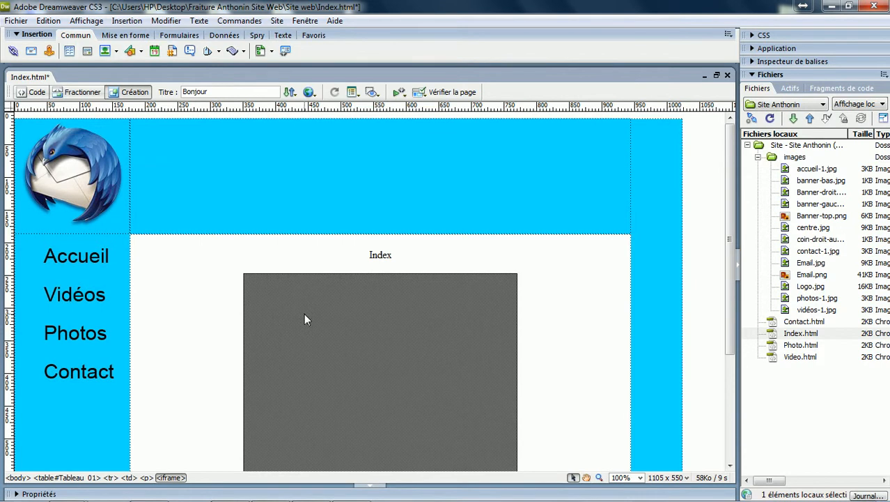
{"action": "scroll", "coordinate": [290, 290], "scroll_direction": "down", "scroll_amount": 3}
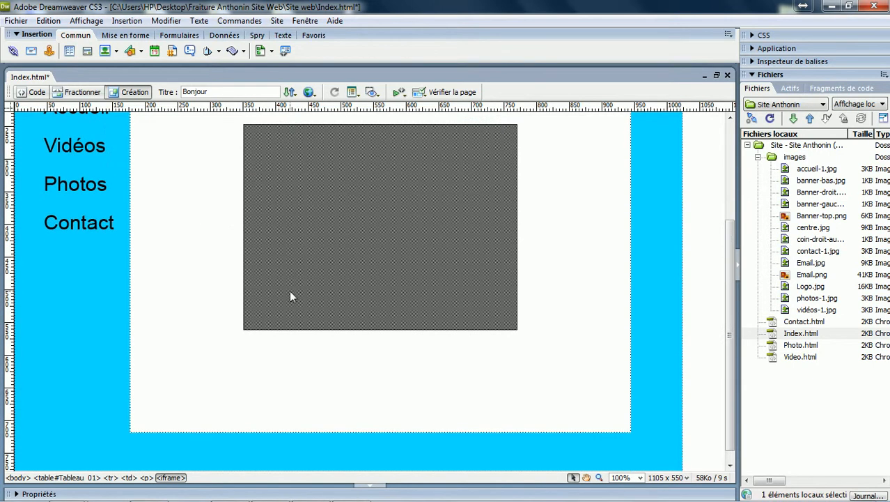
Save the changes to Index.html and preview the page in Internet Explorer, declining to make it the default browser.
{"action": "key", "text": "ctrl+w"}
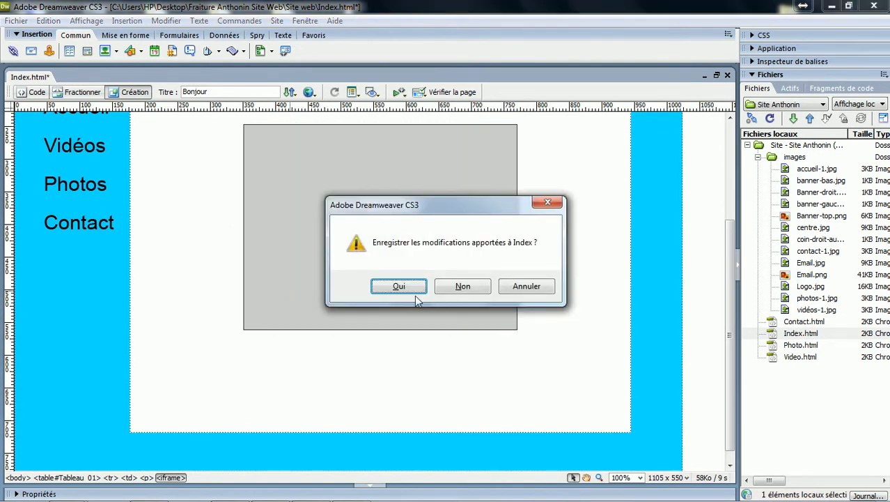
{"action": "left_click", "coordinate": [416, 286]}
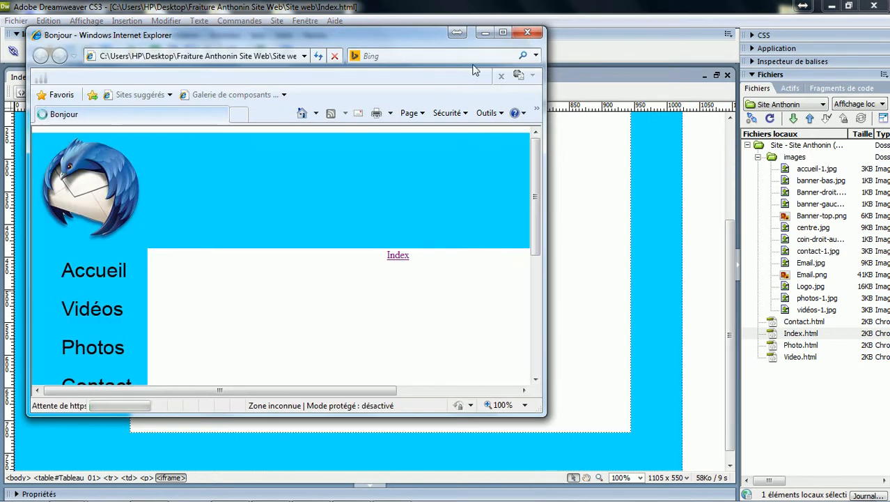
{"action": "left_click", "coordinate": [503, 33]}
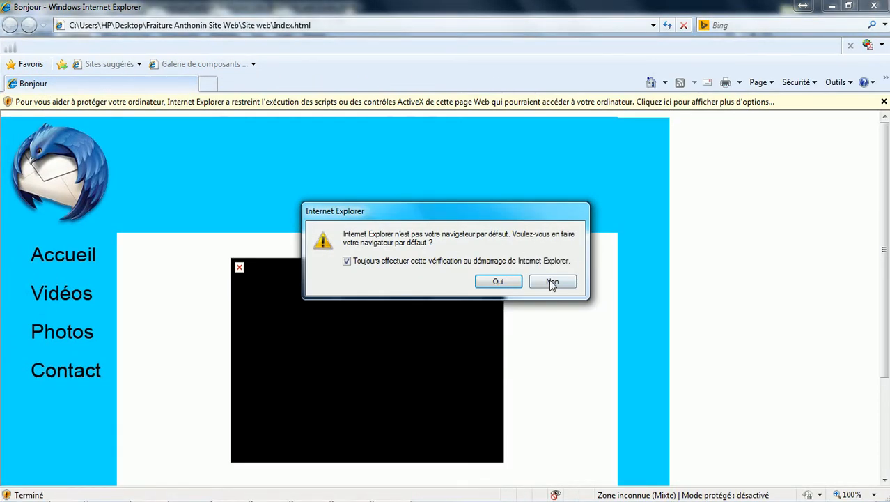
{"action": "left_click", "coordinate": [550, 286]}
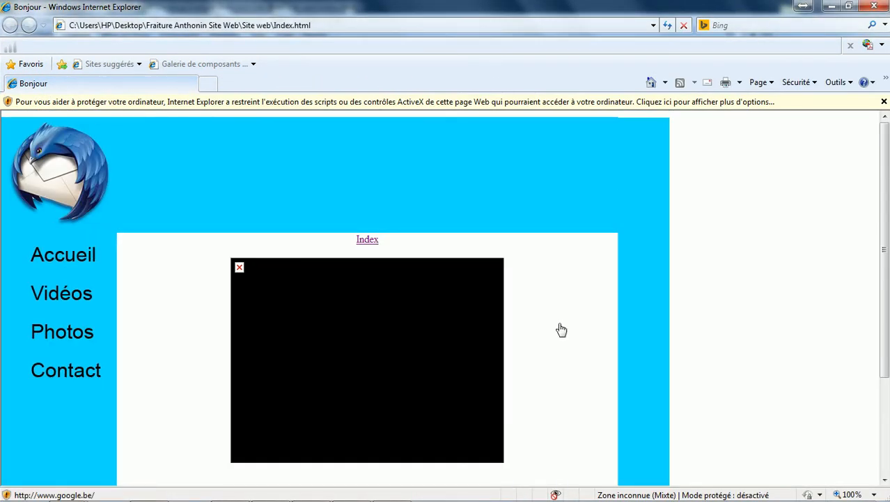
{"action": "left_click", "coordinate": [874, 7]}
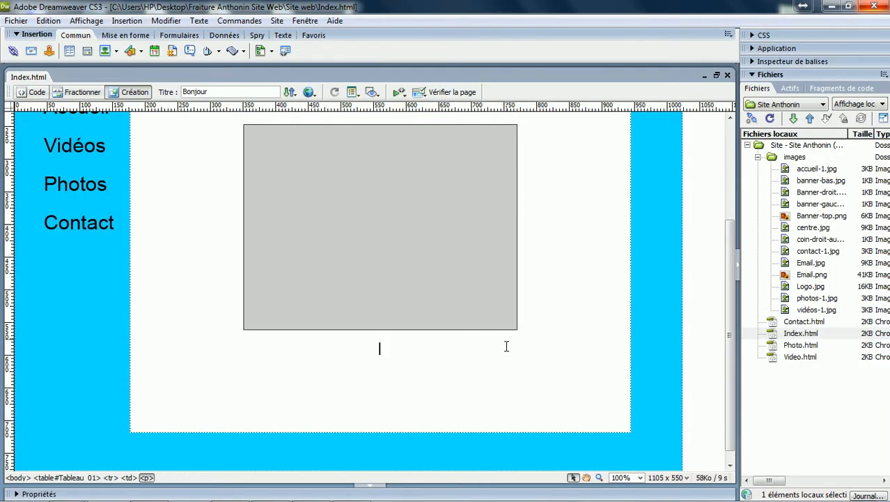
Add a long run of empty paragraphs below the video frame in the central cell and refresh the page layout.
{"action": "key", "text": "Return"}
{"action": "key", "text": "Return"}
{"action": "key", "text": "Return"}
{"action": "key", "text": "Return"}
{"action": "key", "text": "Return"}
{"action": "key", "text": "Return"}
{"action": "key", "text": "Return"}
{"action": "key", "text": "Return"}
{"action": "key", "text": "Return"}
{"action": "key", "text": "Return"}
{"action": "key", "text": "Return"}
{"action": "key", "text": "Return"}
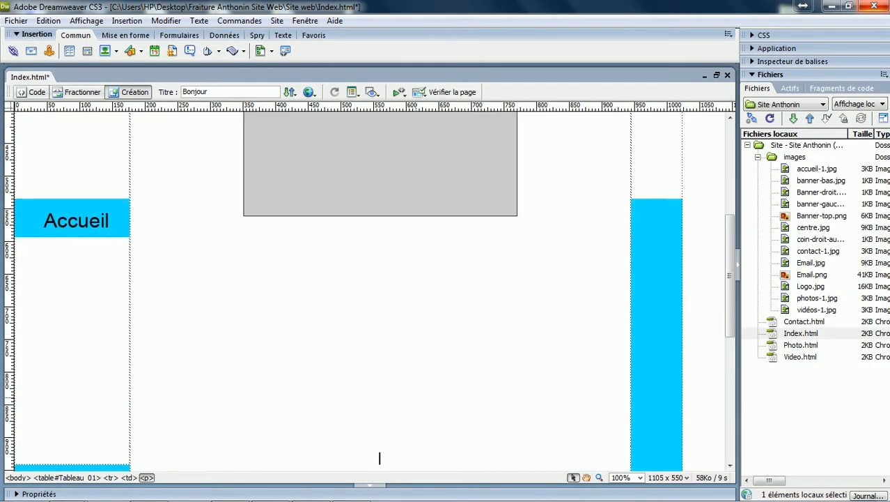
{"action": "key", "text": "Return"}
{"action": "key", "text": "Return"}
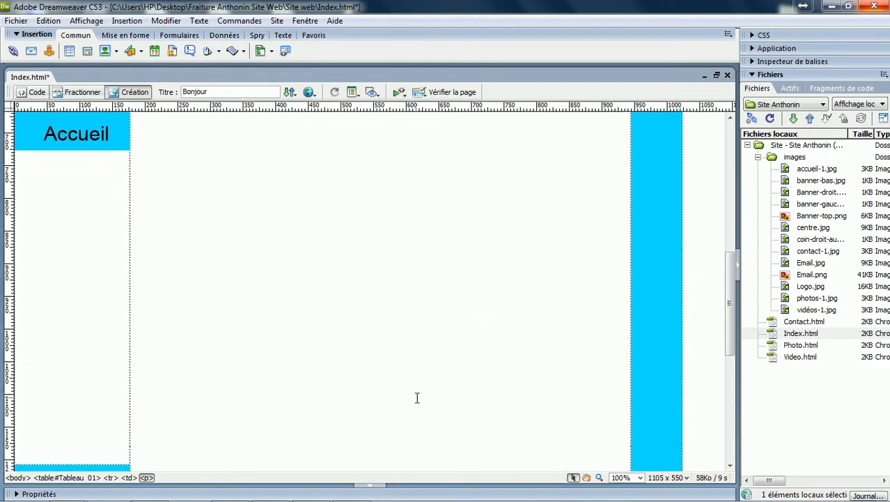
{"action": "left_click", "coordinate": [694, 345]}
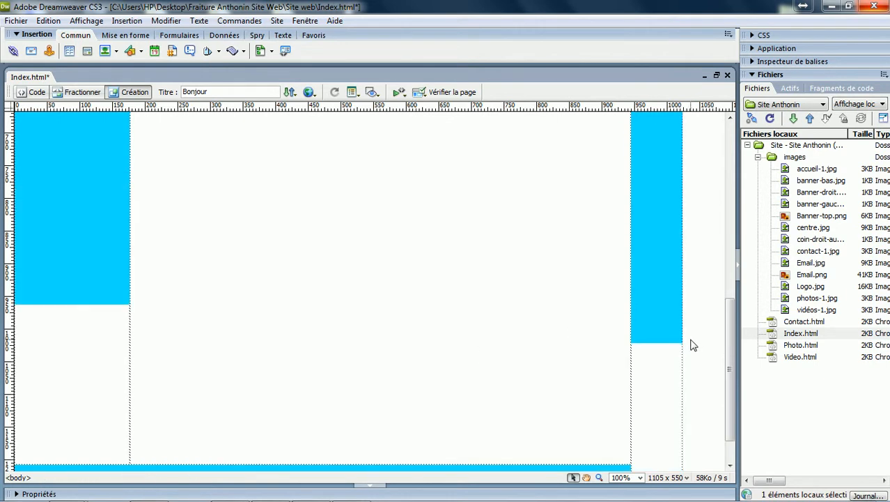
{"action": "scroll", "coordinate": [136, 401], "scroll_direction": "up", "scroll_amount": 3}
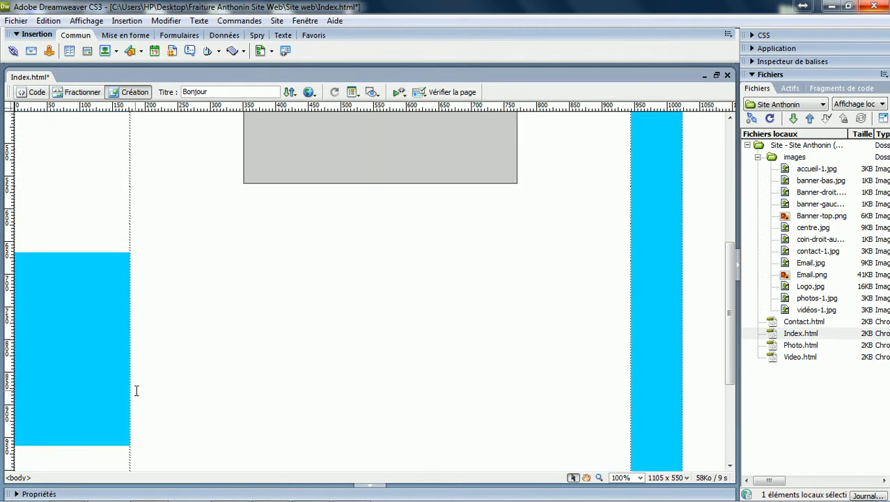
Save Index.html and preview the lengthened page in Internet Explorer, checking how the menu and side columns are laid out.
{"action": "key", "text": "ctrl+w"}
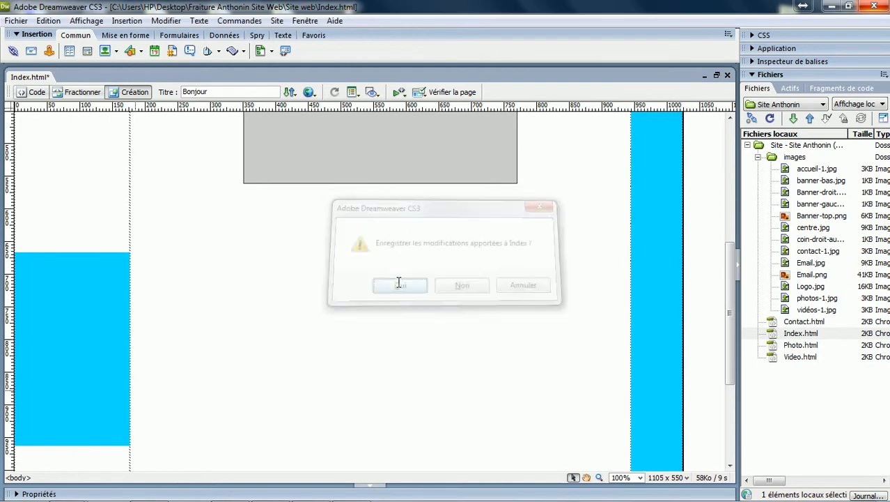
{"action": "left_click", "coordinate": [400, 284]}
{"action": "left_click", "coordinate": [503, 34]}
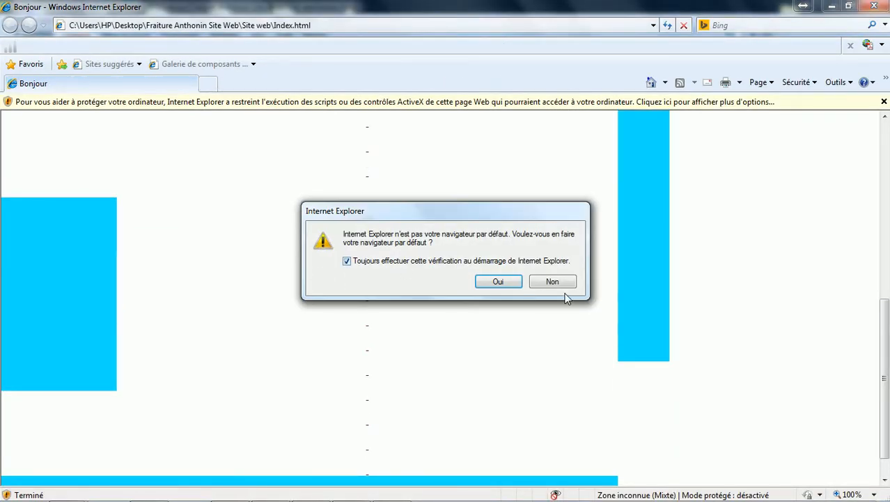
{"action": "left_click", "coordinate": [560, 284]}
{"action": "scroll", "coordinate": [379, 291], "scroll_direction": "up", "scroll_amount": 5}
{"action": "scroll", "coordinate": [372, 283], "scroll_direction": "down", "scroll_amount": 1}
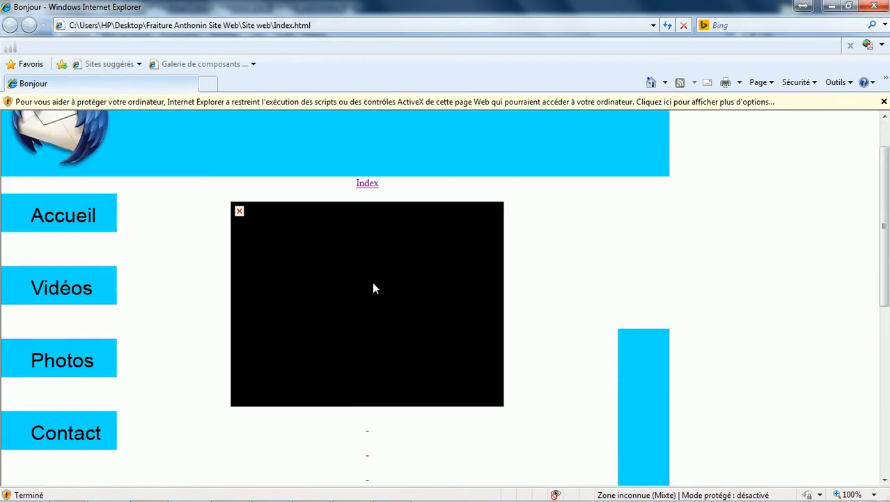
{"action": "scroll", "coordinate": [374, 253], "scroll_direction": "up", "scroll_amount": 1}
{"action": "scroll", "coordinate": [374, 251], "scroll_direction": "down", "scroll_amount": 1}
{"action": "scroll", "coordinate": [357, 235], "scroll_direction": "up", "scroll_amount": 1}
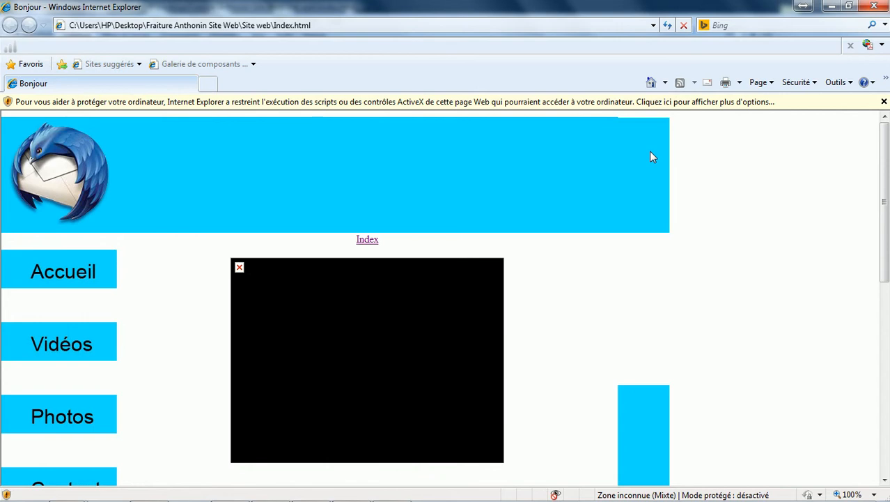
{"action": "left_click", "coordinate": [874, 6]}
Check the image properties, including width and height, of the side menu images and the banner-gauche.jpg image.
{"action": "scroll", "coordinate": [261, 326], "scroll_direction": "up", "scroll_amount": 2}
{"action": "scroll", "coordinate": [261, 326], "scroll_direction": "up", "scroll_amount": 4}
{"action": "left_click", "coordinate": [67, 294]}
{"action": "left_click", "coordinate": [79, 257]}
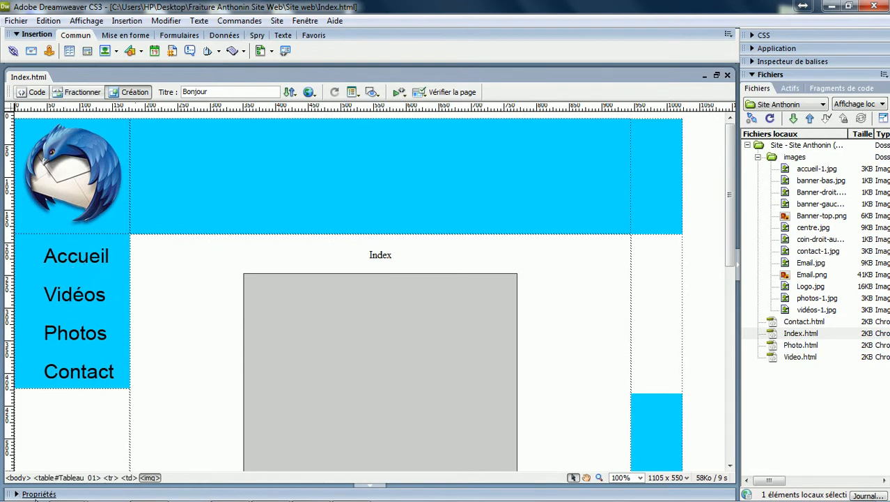
{"action": "left_click", "coordinate": [28, 493]}
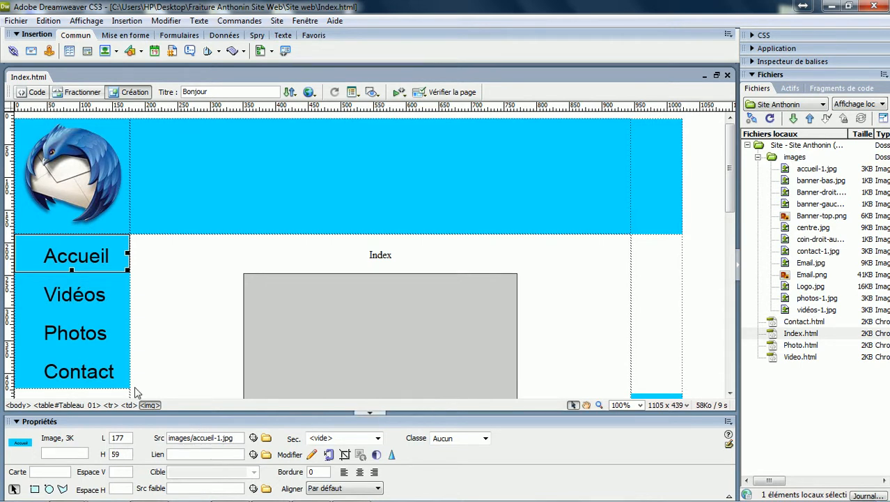
{"action": "left_click", "coordinate": [91, 292]}
{"action": "left_click", "coordinate": [85, 346]}
{"action": "left_click", "coordinate": [88, 370]}
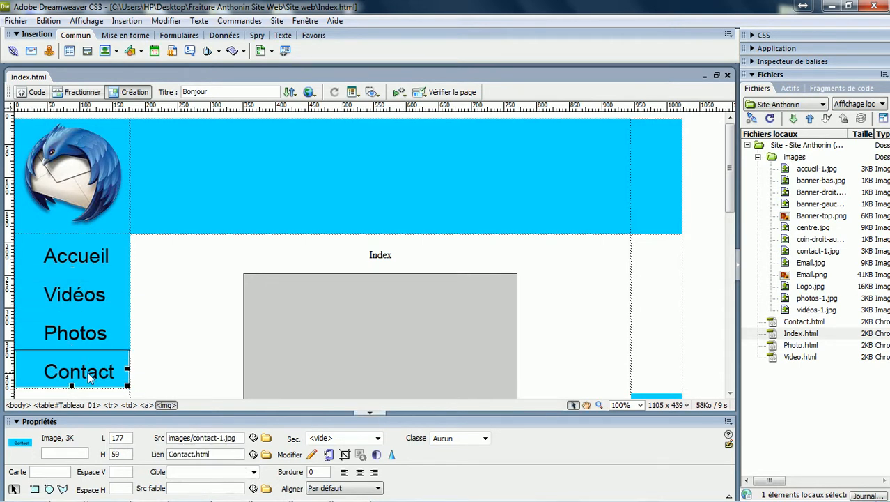
{"action": "scroll", "coordinate": [88, 372], "scroll_direction": "down", "scroll_amount": 8}
{"action": "left_click", "coordinate": [60, 322]}
{"action": "scroll", "coordinate": [82, 303], "scroll_direction": "up", "scroll_amount": 5}
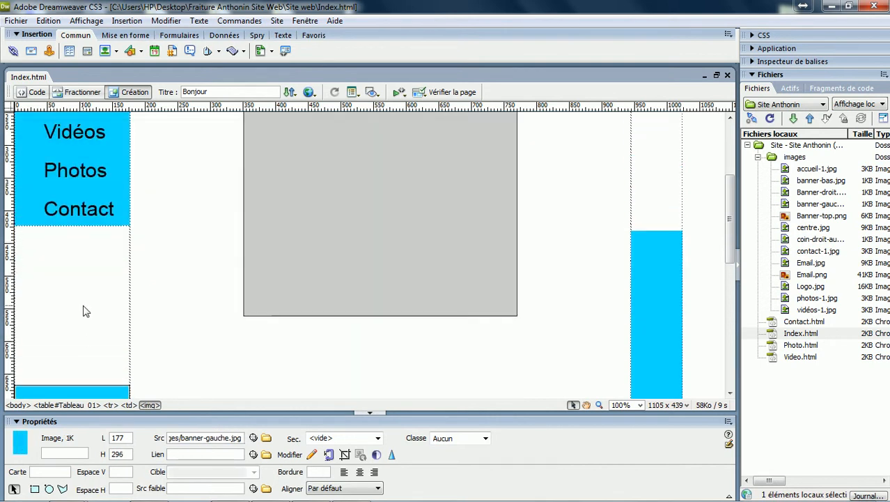
Insert a table with 4 rows, 1 column, a 177-pixel width and a 1-pixel border beside the Contact menu image.
{"action": "left_click", "coordinate": [88, 222]}
{"action": "left_click", "coordinate": [88, 223]}
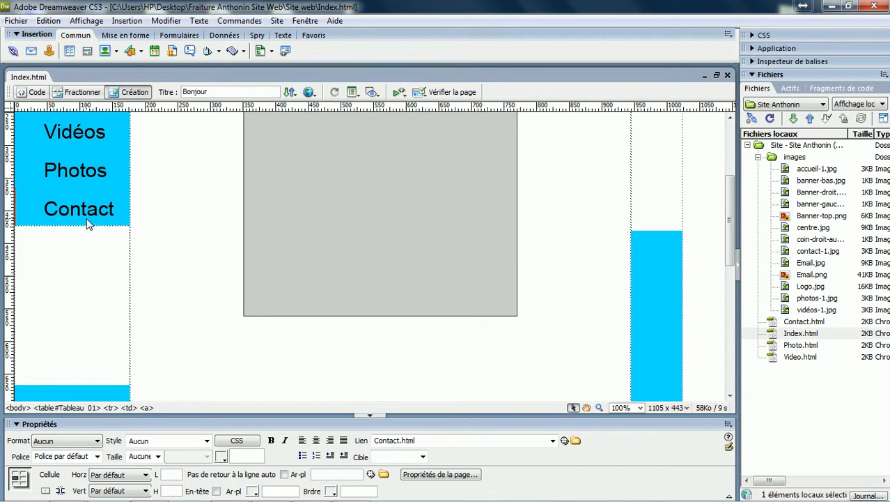
{"action": "left_click", "coordinate": [73, 55]}
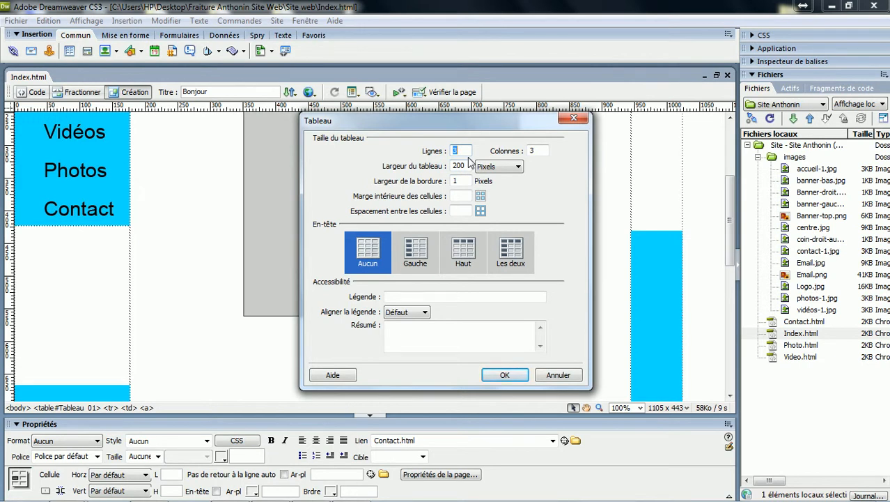
{"action": "double_click", "coordinate": [539, 150]}
{"action": "double_click", "coordinate": [462, 180]}
{"action": "double_click", "coordinate": [466, 166]}
{"action": "type", "text": "177"}
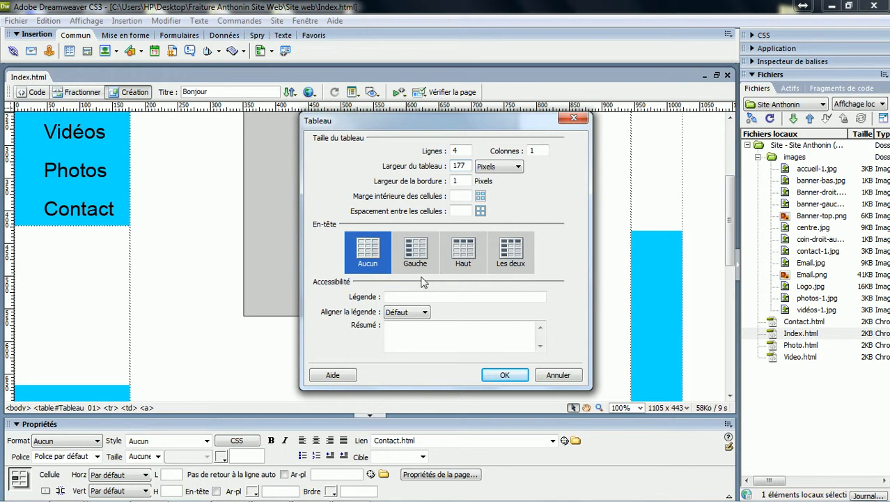
{"action": "left_click", "coordinate": [503, 376]}
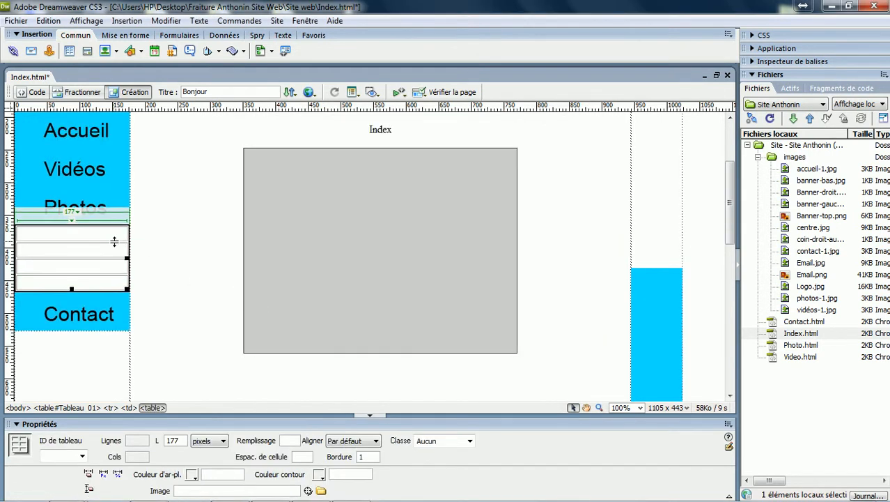
Move the Accueil, Vidéos, Photos and Contact images into the new table's rows, in that order from first to fourth.
{"action": "left_click", "coordinate": [73, 309]}
{"action": "left_click_drag", "start_coordinate": [76, 321], "coordinate": [77, 271]}
{"action": "left_click", "coordinate": [71, 182]}
{"action": "left_click_drag", "start_coordinate": [76, 209], "coordinate": [72, 267]}
{"action": "left_click", "coordinate": [81, 172]}
{"action": "left_click_drag", "start_coordinate": [81, 172], "coordinate": [76, 221]}
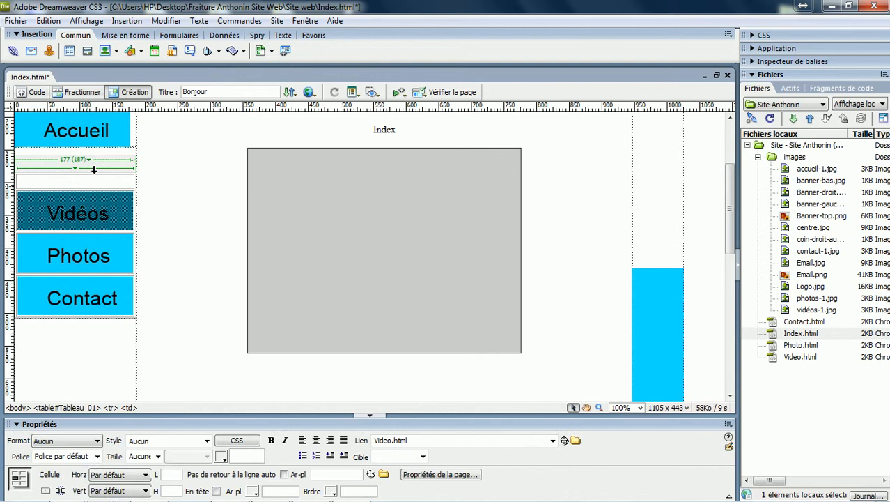
{"action": "left_click", "coordinate": [85, 131]}
{"action": "left_click_drag", "start_coordinate": [84, 132], "coordinate": [75, 178]}
{"action": "scroll", "coordinate": [103, 219], "scroll_direction": "up", "scroll_amount": 2}
{"action": "left_click", "coordinate": [170, 201]}
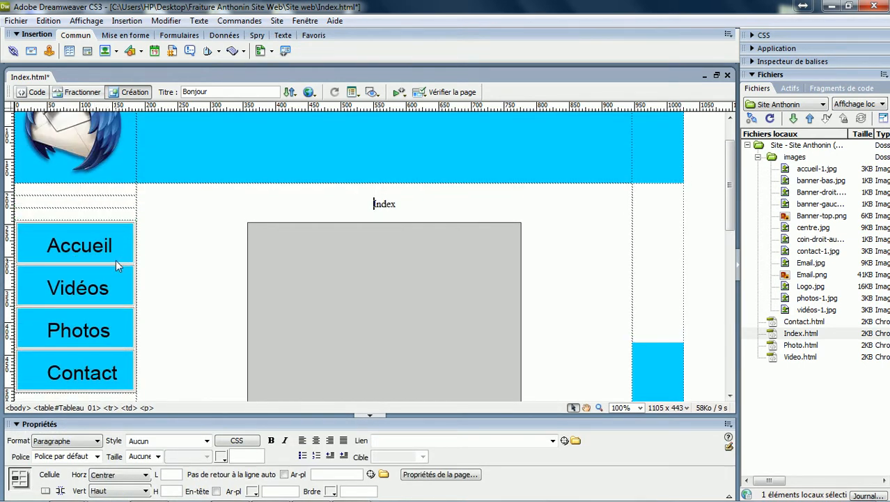
Compare the table properties of the nested menu table with those of the outer layout table Tableau_01.
{"action": "left_click_drag", "start_coordinate": [107, 189], "coordinate": [129, 213]}
{"action": "left_click", "coordinate": [167, 219]}
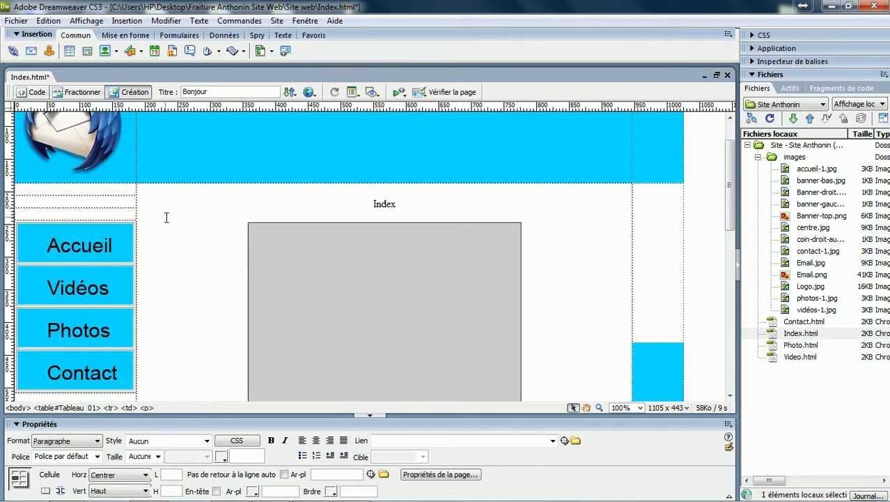
{"action": "left_click", "coordinate": [107, 256]}
{"action": "left_click", "coordinate": [108, 265]}
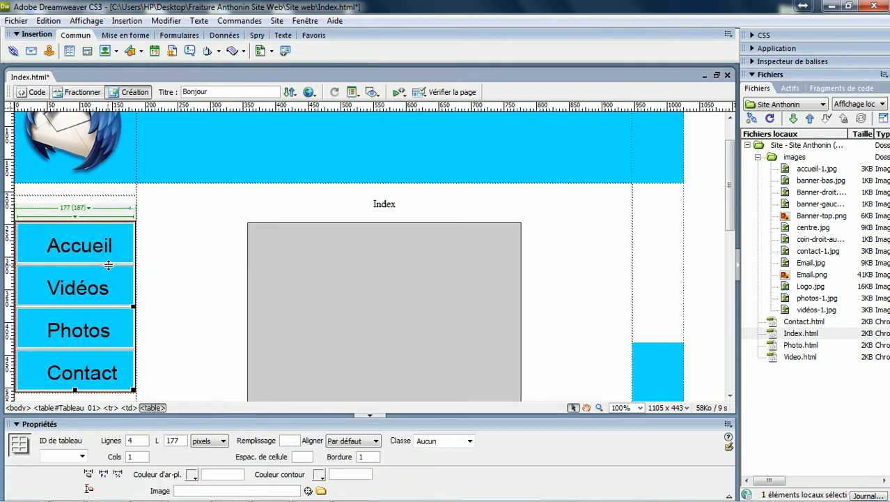
{"action": "left_click", "coordinate": [115, 256]}
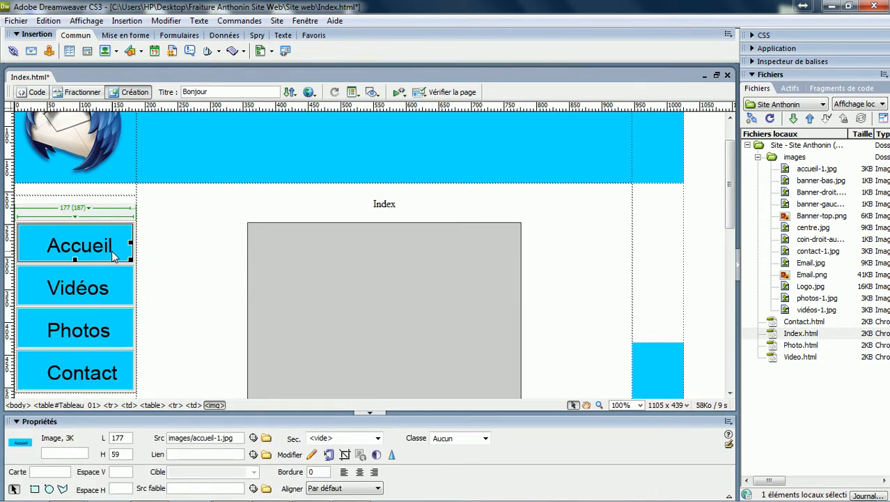
{"action": "left_click", "coordinate": [152, 404]}
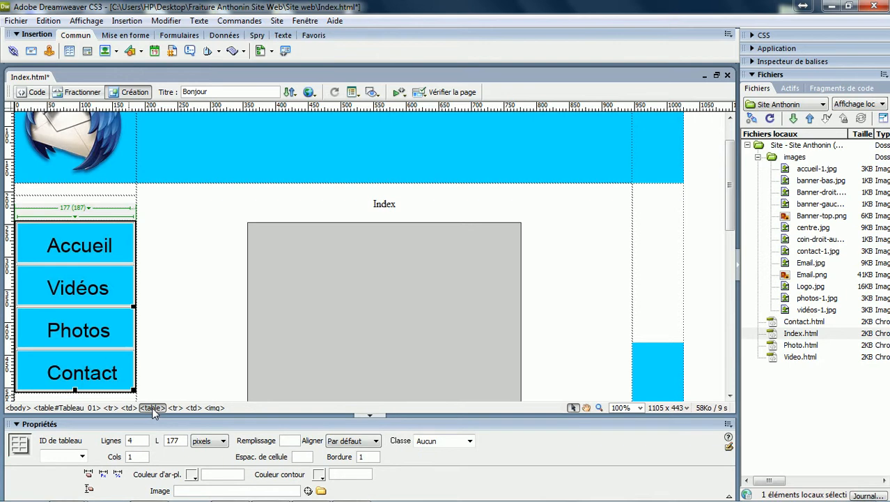
{"action": "left_click", "coordinate": [60, 407]}
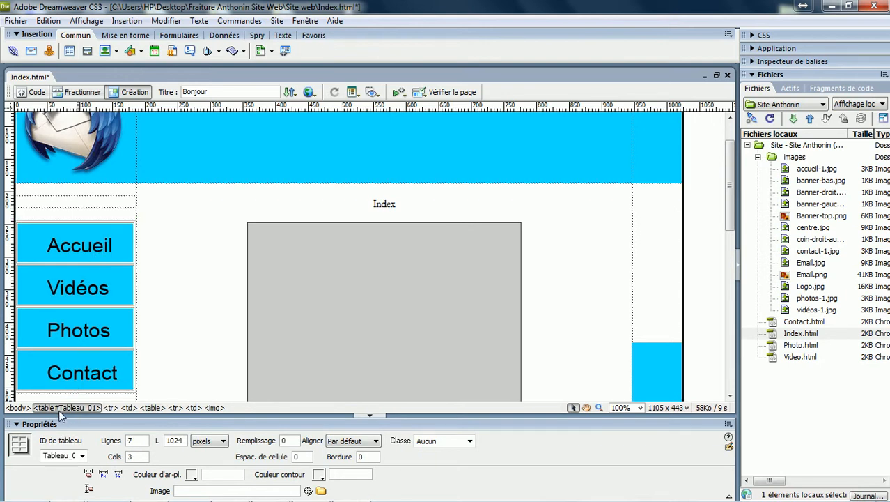
Set the nested menu table's border, cell spacing and cell padding to 0.
{"action": "left_click", "coordinate": [152, 407]}
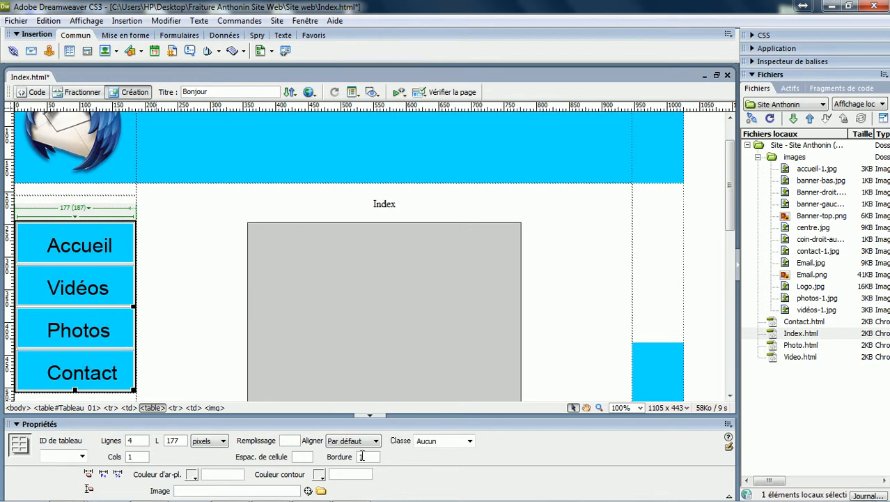
{"action": "left_click", "coordinate": [304, 456]}
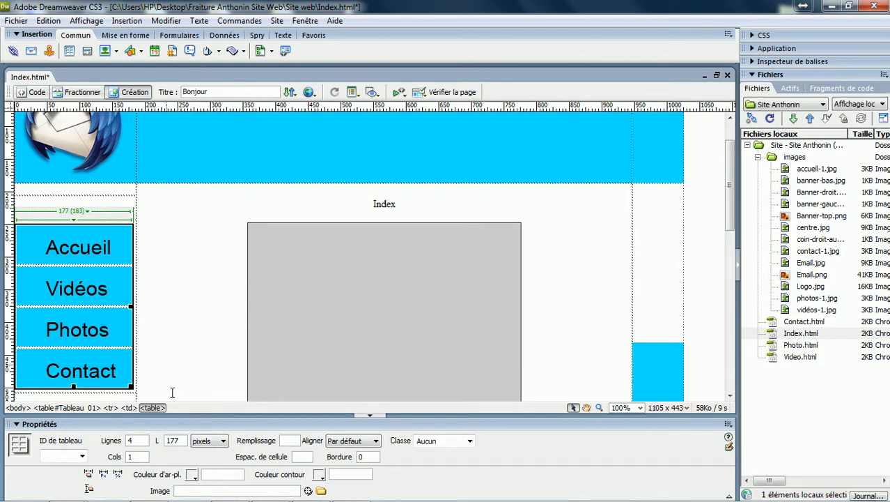
{"action": "left_click", "coordinate": [294, 441]}
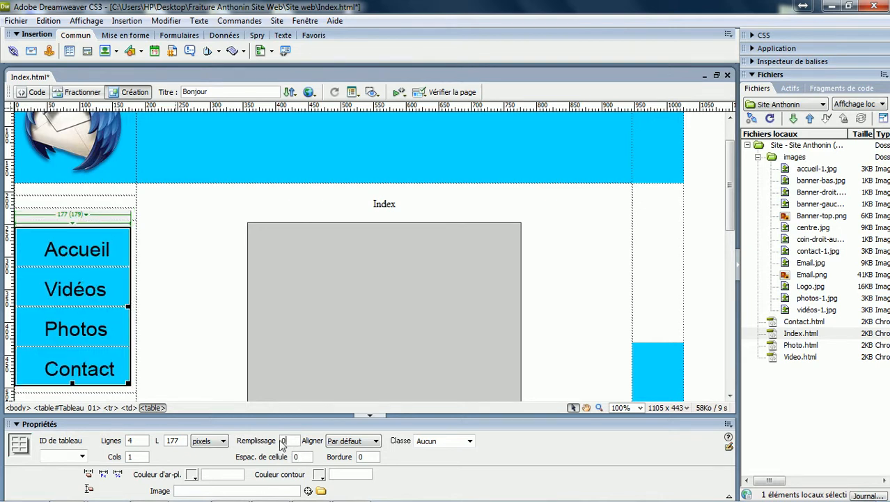
{"action": "left_click", "coordinate": [204, 357]}
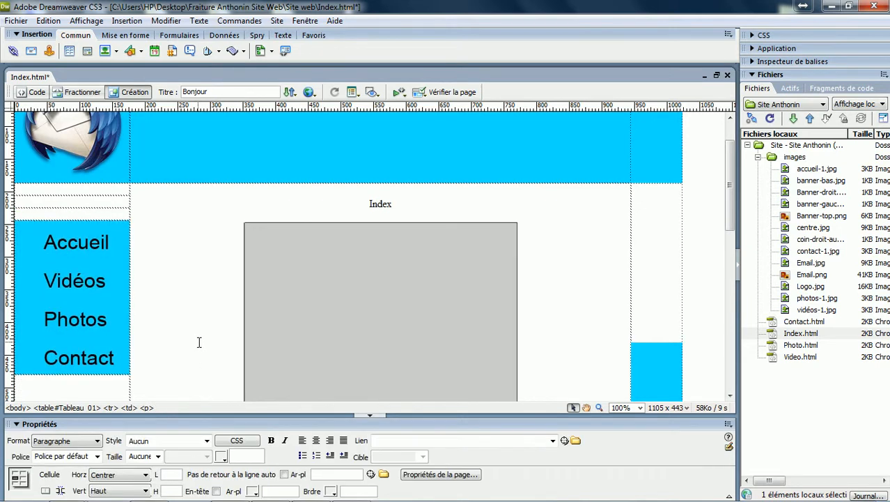
Delete the banner-gauche.jpg image below the menu and give its empty cell the banner's blue background, #13DBFF.
{"action": "scroll", "coordinate": [112, 394], "scroll_direction": "down", "scroll_amount": 5}
{"action": "left_click", "coordinate": [107, 343]}
{"action": "scroll", "coordinate": [106, 272], "scroll_direction": "up", "scroll_amount": 2}
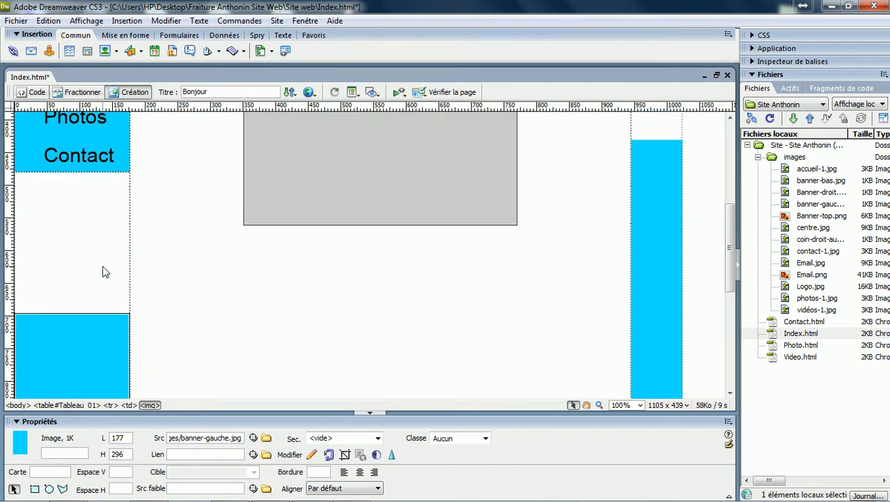
{"action": "scroll", "coordinate": [115, 330], "scroll_direction": "down", "scroll_amount": 1}
{"action": "scroll", "coordinate": [115, 331], "scroll_direction": "down", "scroll_amount": 2}
{"action": "key", "text": "Delete"}
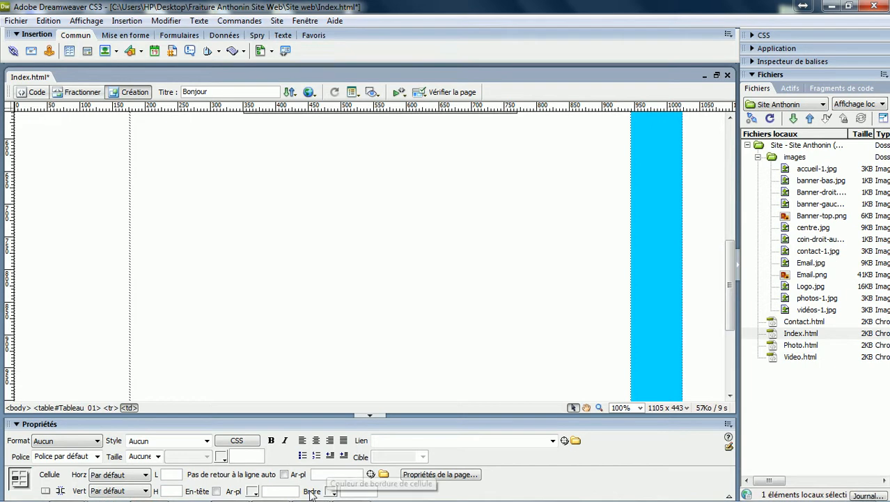
{"action": "left_click", "coordinate": [253, 491]}
{"action": "left_click", "coordinate": [666, 269]}
{"action": "scroll", "coordinate": [323, 335], "scroll_direction": "up", "scroll_amount": 3}
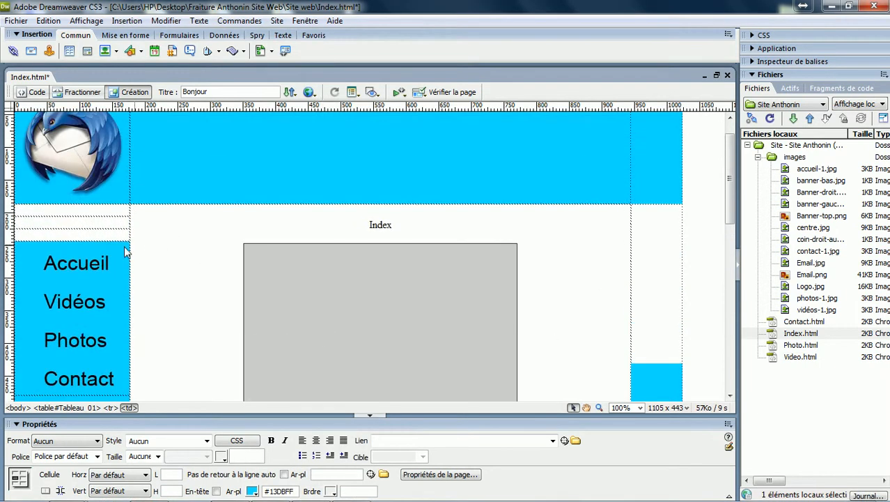
Fill the three empty cells between the logo and the side menu with the blue background #13DBFF.
{"action": "left_click", "coordinate": [106, 210]}
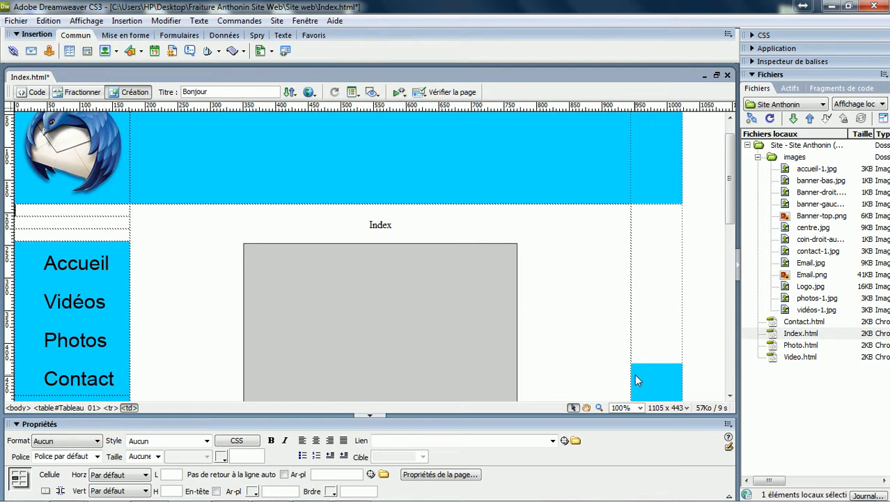
{"action": "scroll", "coordinate": [634, 376], "scroll_direction": "down", "scroll_amount": 4}
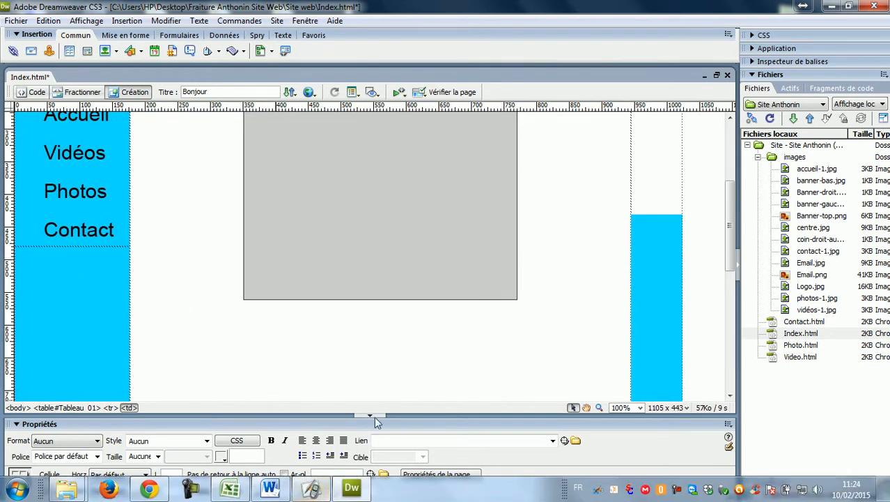
{"action": "left_click", "coordinate": [252, 491]}
{"action": "left_click", "coordinate": [94, 313]}
{"action": "scroll", "coordinate": [102, 311], "scroll_direction": "up", "scroll_amount": 4}
{"action": "key", "text": "ctrl+z"}
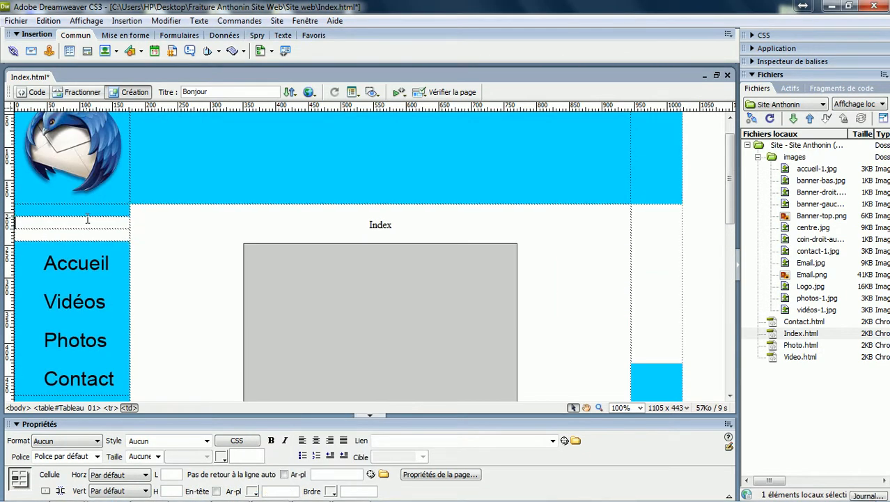
{"action": "left_click", "coordinate": [252, 490]}
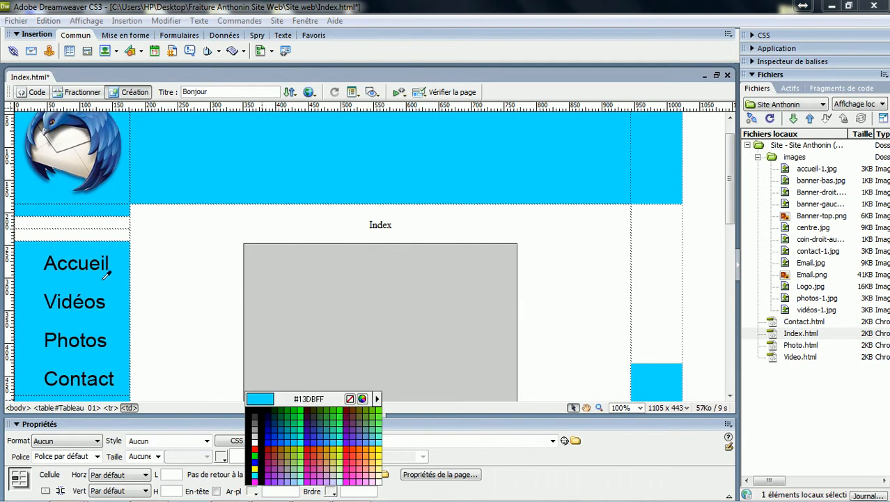
{"action": "left_click", "coordinate": [103, 280]}
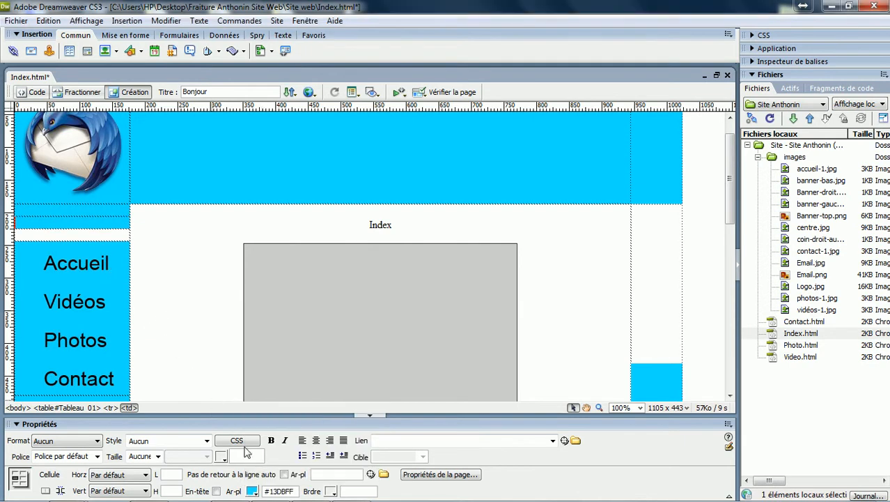
{"action": "left_click", "coordinate": [94, 229]}
{"action": "left_click", "coordinate": [97, 233]}
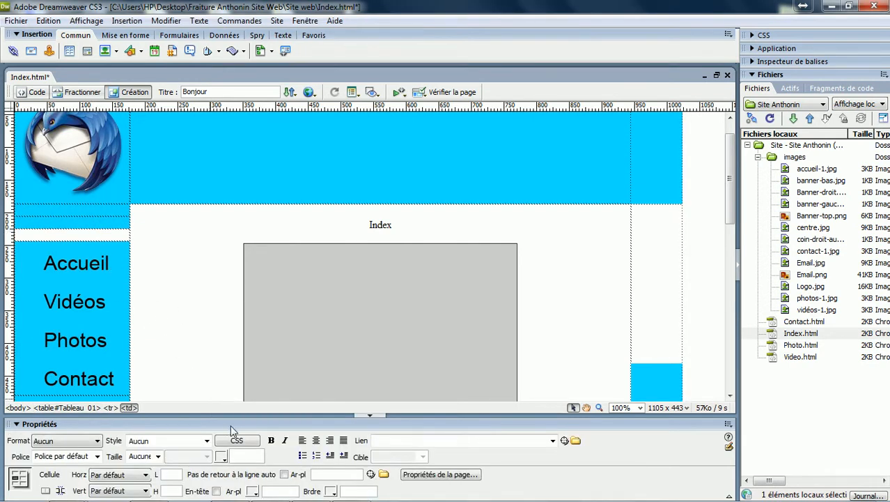
{"action": "left_click", "coordinate": [252, 491]}
{"action": "left_click", "coordinate": [92, 331]}
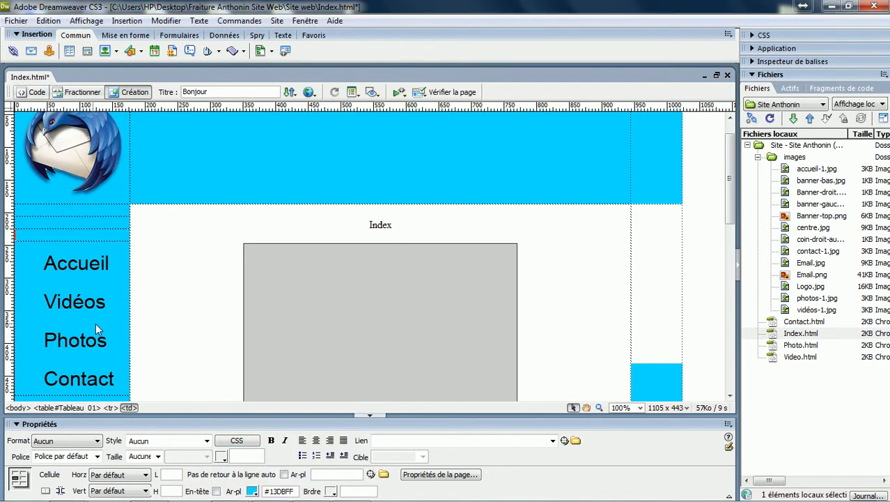
Delete the Banner-droit.jpg image from the right column and fill its cell with the menu's blue as background colour.
{"action": "left_click", "coordinate": [662, 296]}
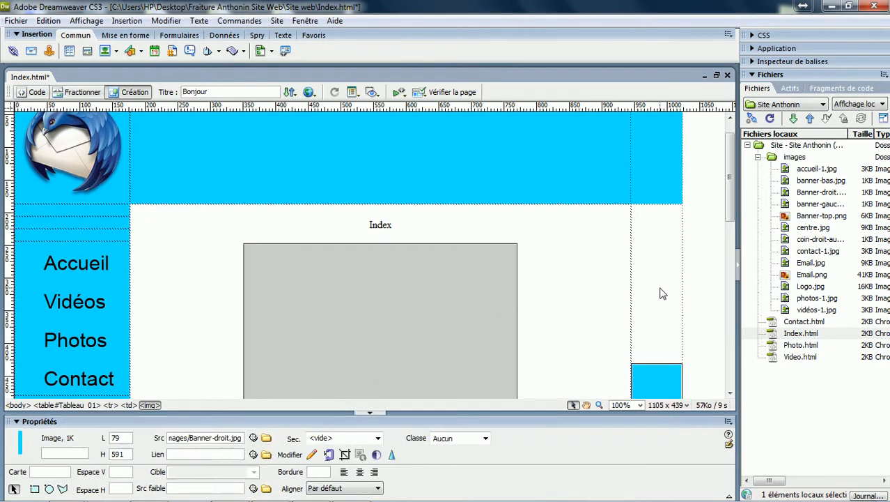
{"action": "scroll", "coordinate": [654, 387], "scroll_direction": "down", "scroll_amount": 10}
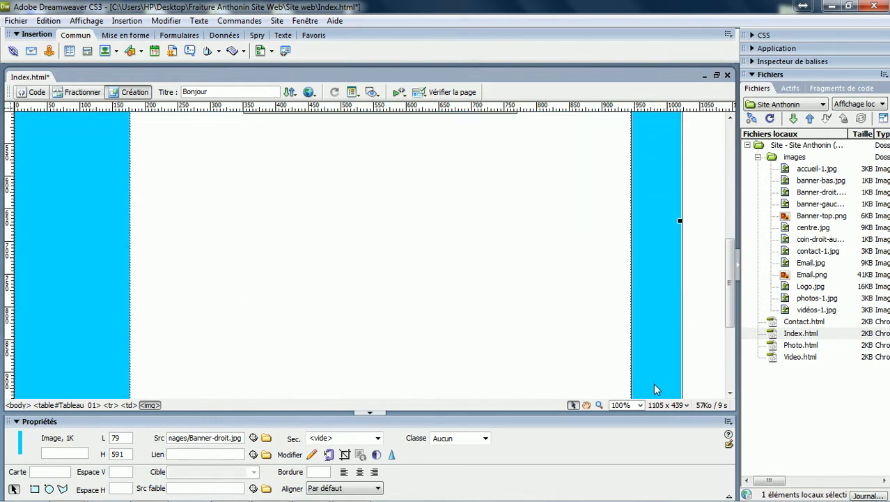
{"action": "key", "text": "Delete"}
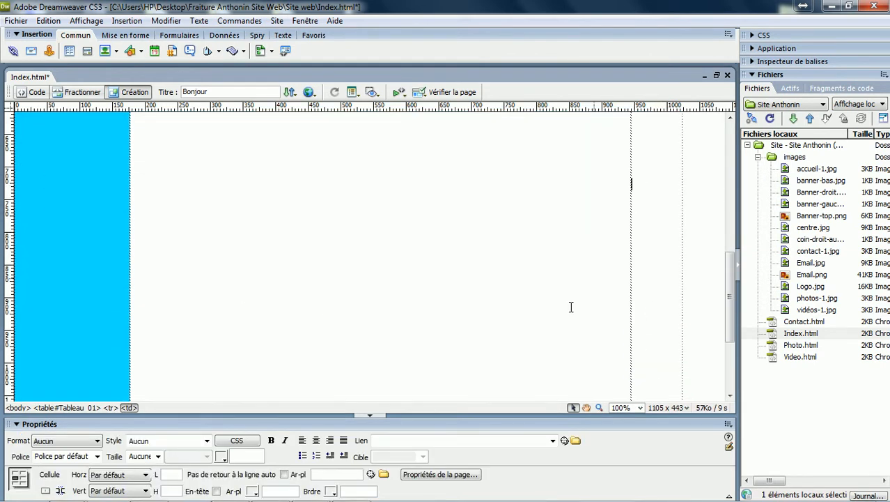
{"action": "left_click", "coordinate": [252, 492]}
{"action": "left_click", "coordinate": [92, 336]}
{"action": "left_click", "coordinate": [385, 301]}
Save the changes to the index page and preview it in a maximized Internet Explorer window, declining the default-browser offer.
{"action": "scroll", "coordinate": [387, 302], "scroll_direction": "down", "scroll_amount": 2}
{"action": "scroll", "coordinate": [397, 314], "scroll_direction": "up", "scroll_amount": 3}
{"action": "scroll", "coordinate": [398, 316], "scroll_direction": "up", "scroll_amount": 4}
{"action": "key", "text": "F12"}
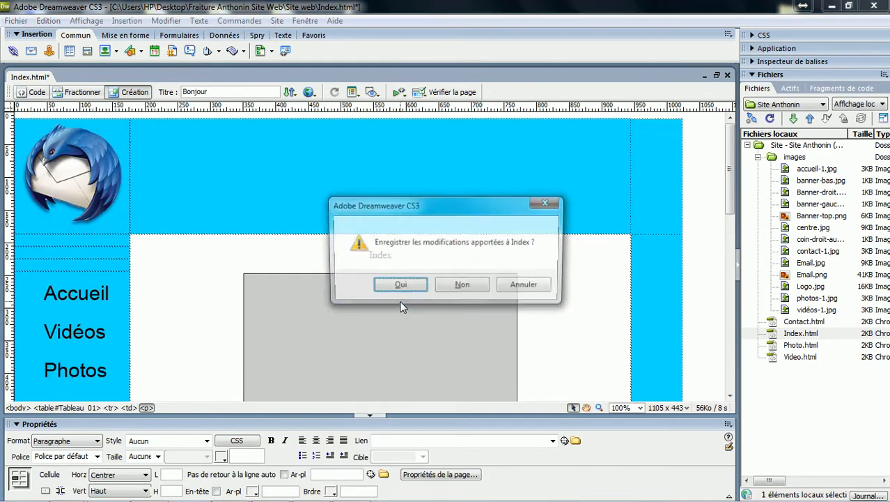
{"action": "left_click", "coordinate": [394, 288]}
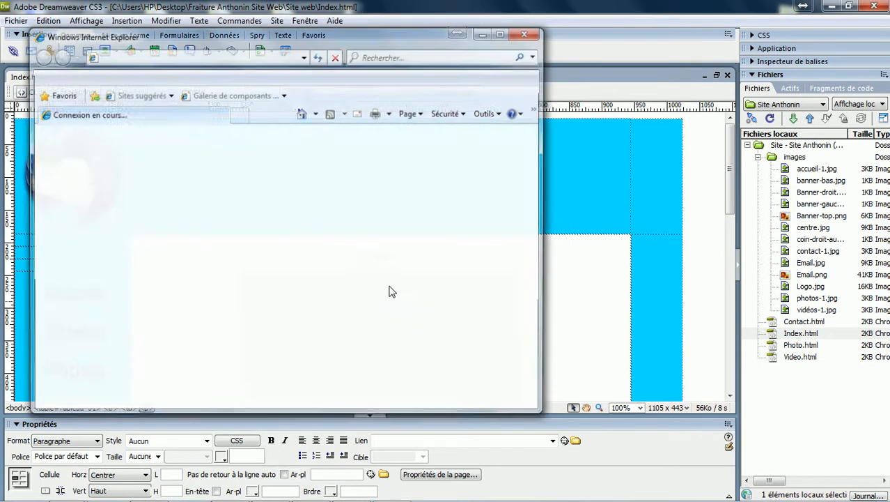
{"action": "left_click", "coordinate": [399, 252]}
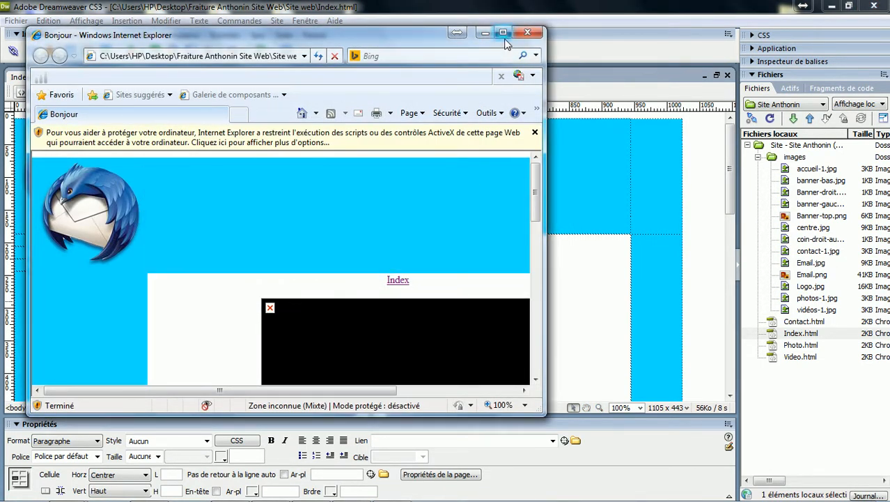
{"action": "left_click", "coordinate": [503, 32]}
Examine the side menu's position and the column backgrounds along the previewed page, and close the browser.
{"action": "scroll", "coordinate": [513, 153], "scroll_direction": "down", "scroll_amount": 5}
{"action": "scroll", "coordinate": [565, 230], "scroll_direction": "up", "scroll_amount": 5}
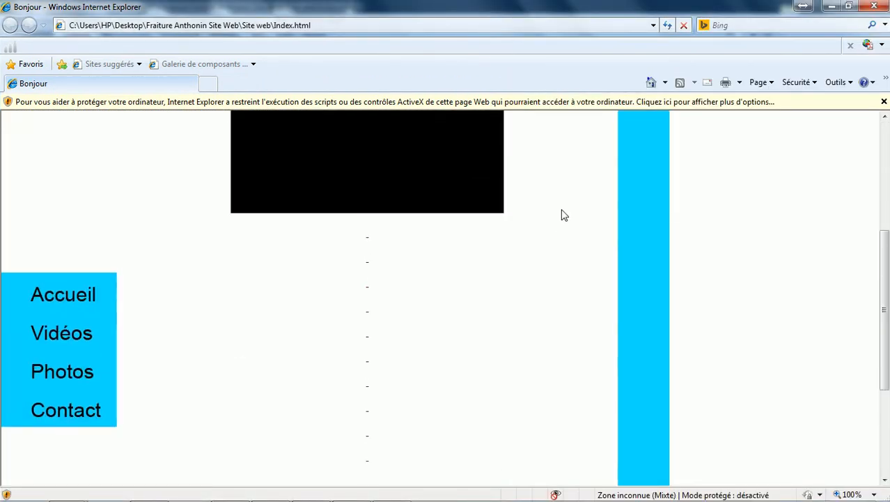
{"action": "scroll", "coordinate": [565, 209], "scroll_direction": "down", "scroll_amount": 5}
{"action": "scroll", "coordinate": [564, 209], "scroll_direction": "up", "scroll_amount": 5}
{"action": "left_click", "coordinate": [885, 7]}
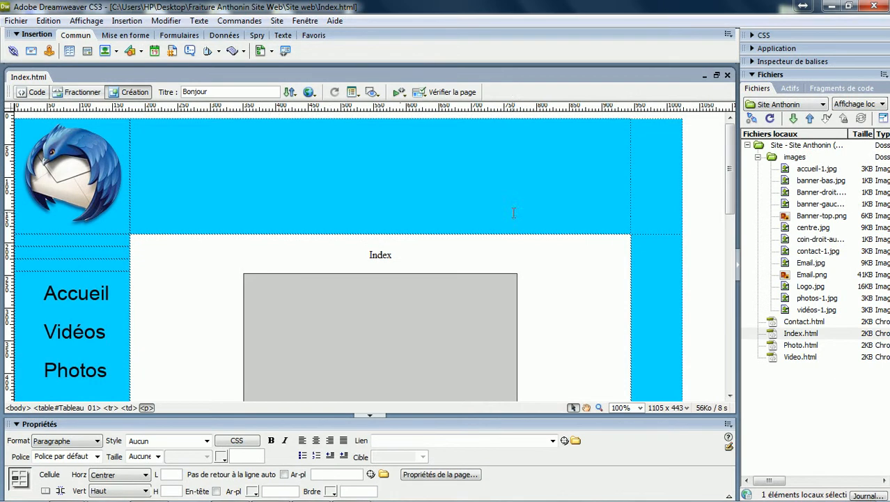
Set the nested menu table's alignment to Droite.
{"action": "scroll", "coordinate": [195, 317], "scroll_direction": "down", "scroll_amount": 4}
{"action": "left_click", "coordinate": [103, 271]}
{"action": "scroll", "coordinate": [105, 266], "scroll_direction": "up", "scroll_amount": 4}
{"action": "left_click", "coordinate": [105, 287]}
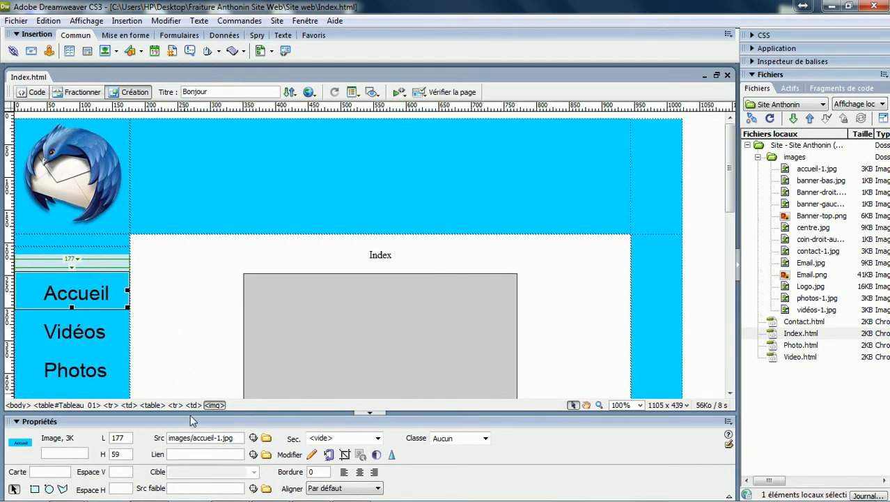
{"action": "left_click", "coordinate": [152, 404]}
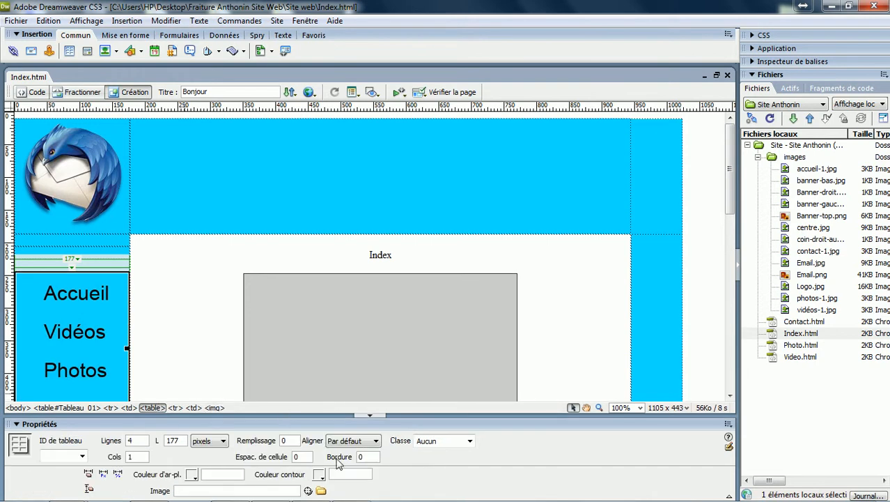
{"action": "left_click", "coordinate": [357, 442]}
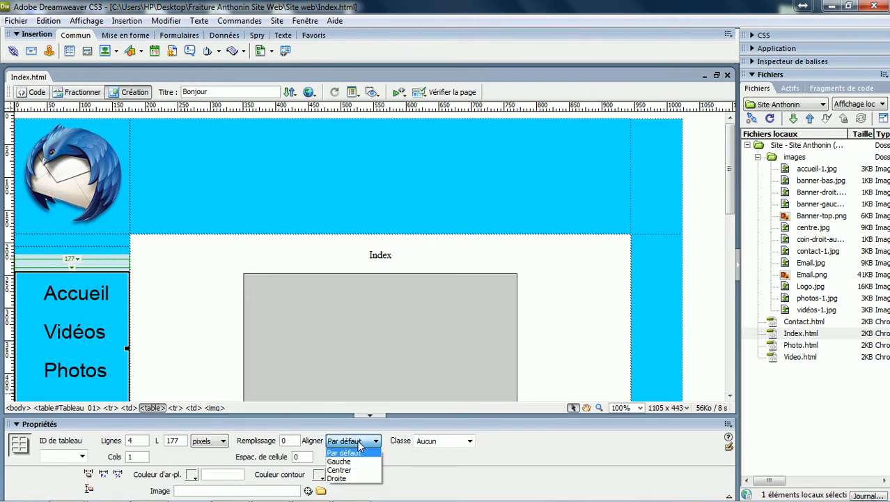
{"action": "left_click", "coordinate": [358, 442]}
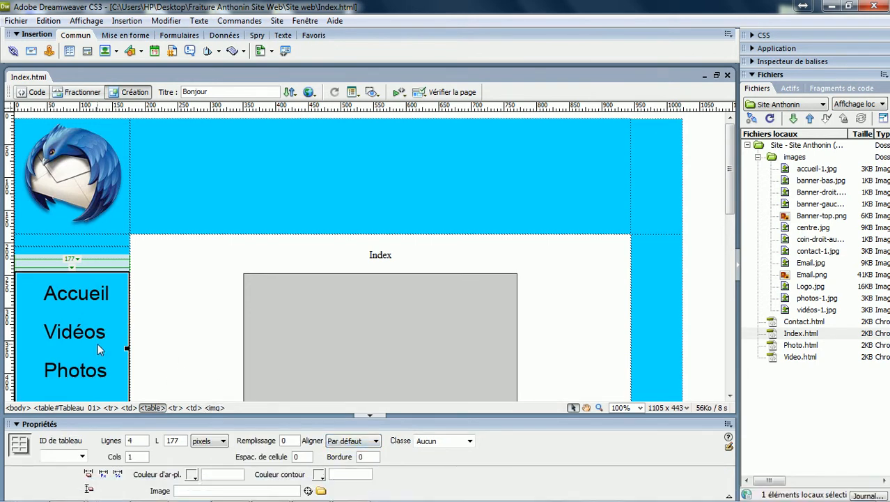
{"action": "key", "text": "ctrl+z"}
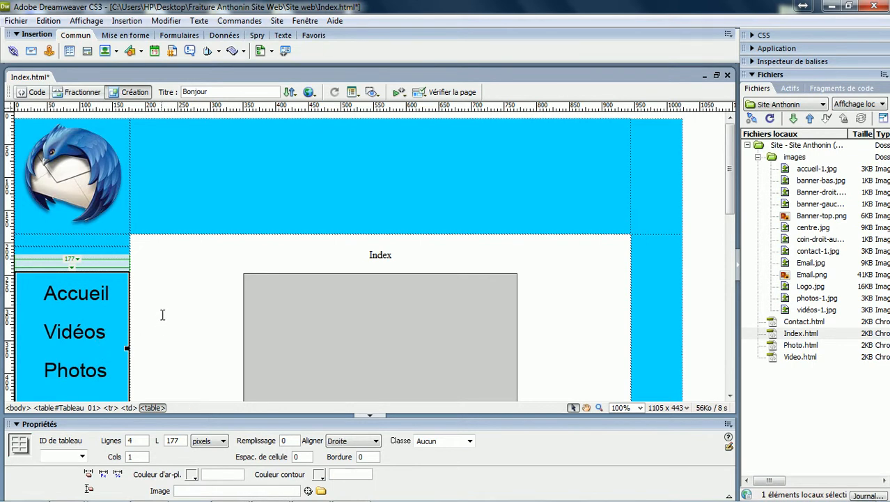
Set the vertical alignment of the layout cell holding the nested menu table to Haut.
{"action": "left_click", "coordinate": [101, 317]}
{"action": "scroll", "coordinate": [104, 317], "scroll_direction": "down", "scroll_amount": 3}
{"action": "left_click", "coordinate": [115, 312]}
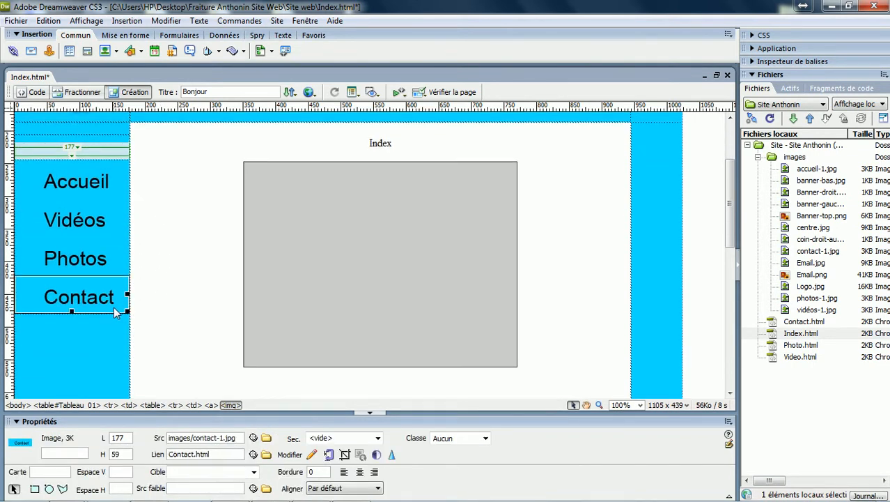
{"action": "left_click", "coordinate": [157, 405]}
{"action": "left_click", "coordinate": [111, 358]}
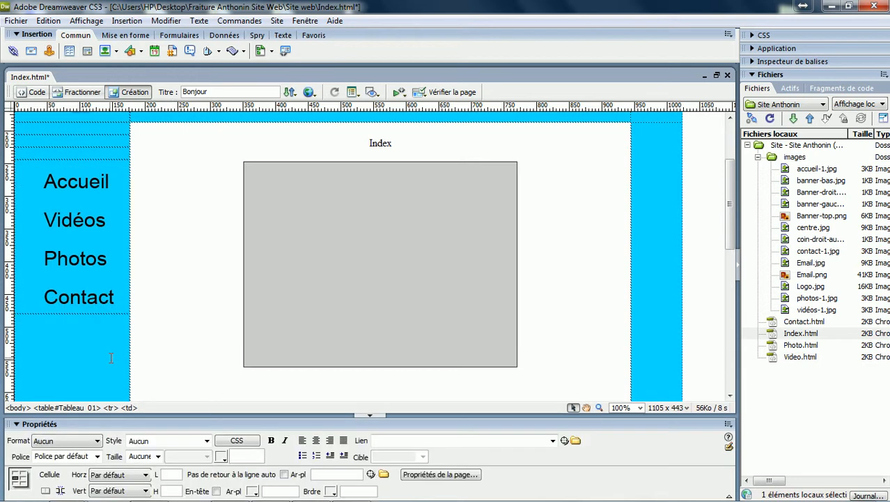
{"action": "left_click", "coordinate": [135, 491]}
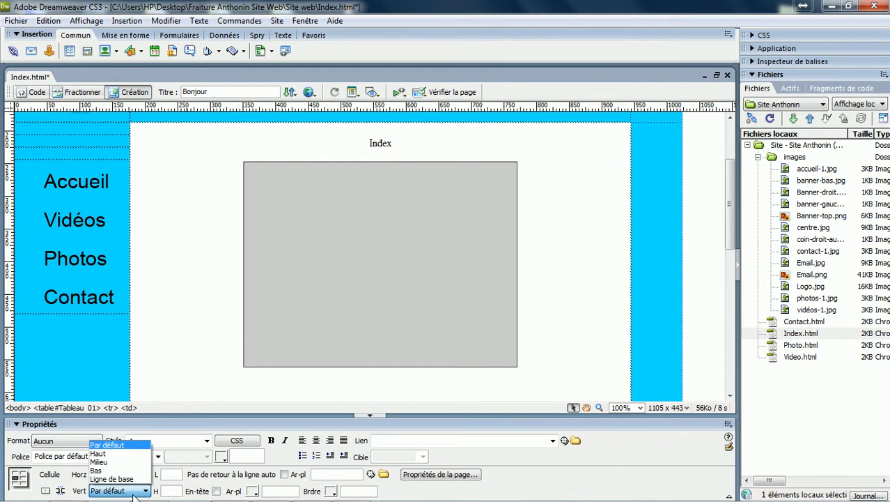
{"action": "left_click", "coordinate": [124, 454]}
{"action": "left_click", "coordinate": [84, 320]}
{"action": "scroll", "coordinate": [85, 334], "scroll_direction": "up", "scroll_amount": 5}
{"action": "scroll", "coordinate": [83, 340], "scroll_direction": "up", "scroll_amount": 1}
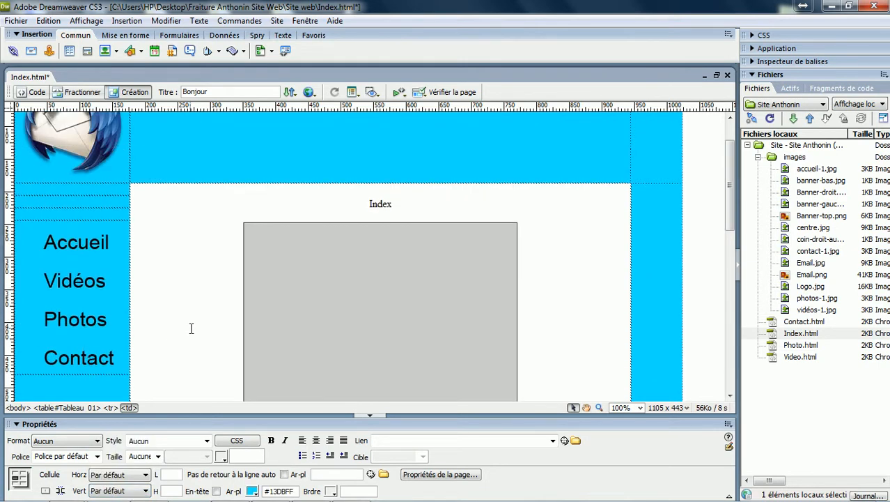
Save the modified index page and open its preview again in a maximized Internet Explorer window, declining the default-browser offer.
{"action": "key", "text": "ctrl+w"}
{"action": "left_click", "coordinate": [407, 286]}
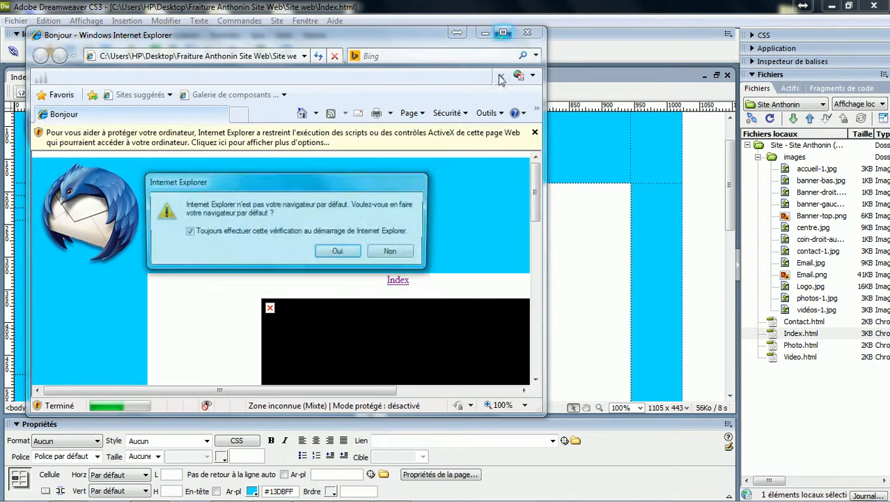
{"action": "left_click", "coordinate": [397, 252]}
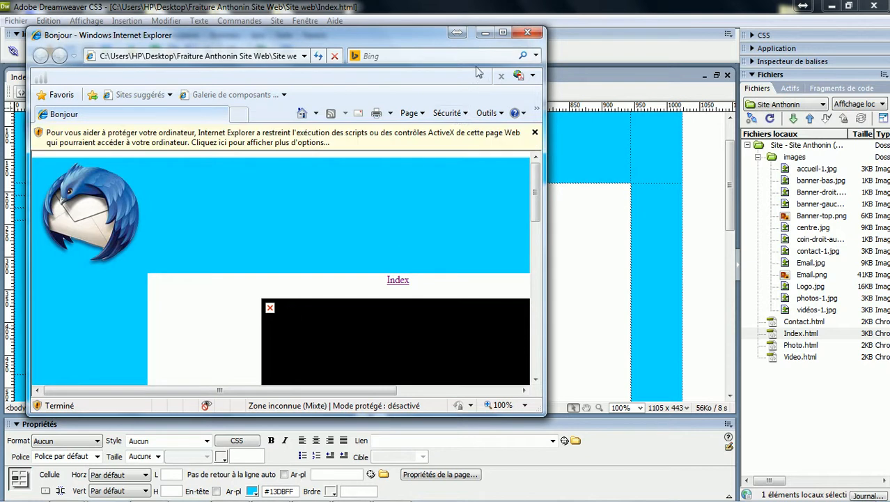
{"action": "left_click", "coordinate": [502, 33]}
Check the previewed page from banner to footer for the menu's placement and gaps in the left column, and close the browser.
{"action": "scroll", "coordinate": [527, 315], "scroll_direction": "down", "scroll_amount": 10}
{"action": "scroll", "coordinate": [528, 318], "scroll_direction": "up", "scroll_amount": 6}
{"action": "scroll", "coordinate": [528, 317], "scroll_direction": "down", "scroll_amount": 4}
{"action": "scroll", "coordinate": [528, 317], "scroll_direction": "up", "scroll_amount": 8}
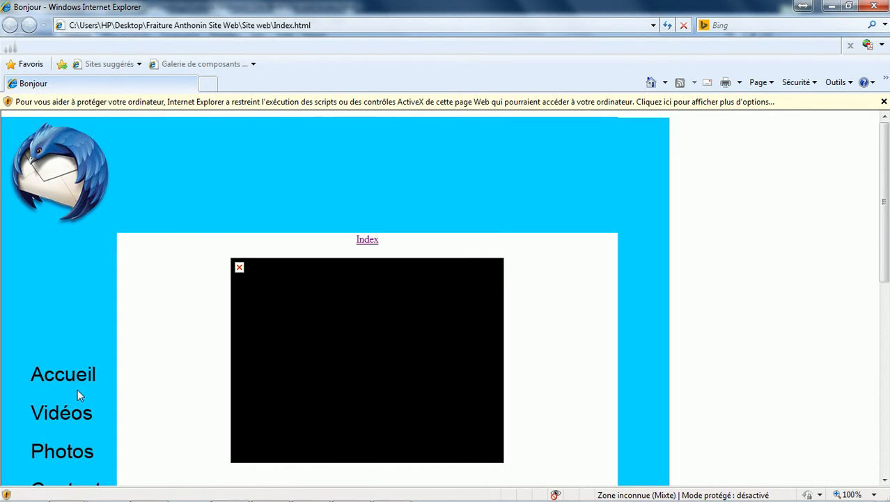
{"action": "scroll", "coordinate": [78, 395], "scroll_direction": "down", "scroll_amount": 2}
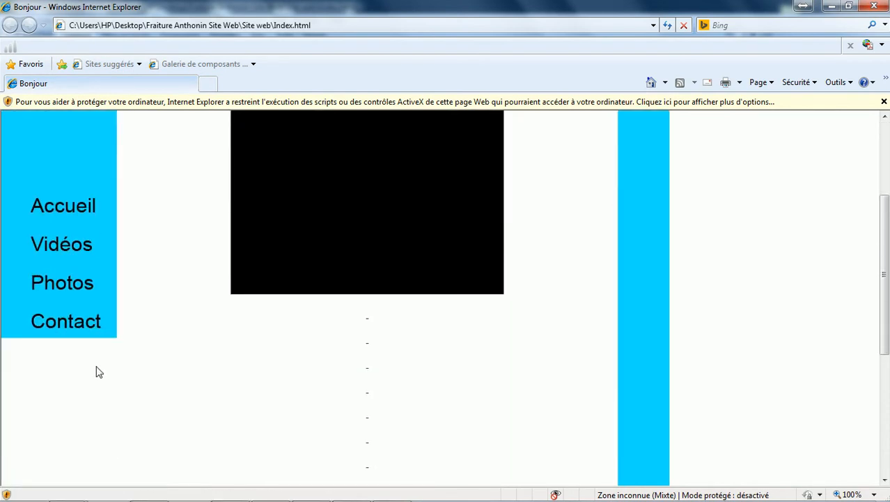
{"action": "scroll", "coordinate": [98, 372], "scroll_direction": "down", "scroll_amount": 3}
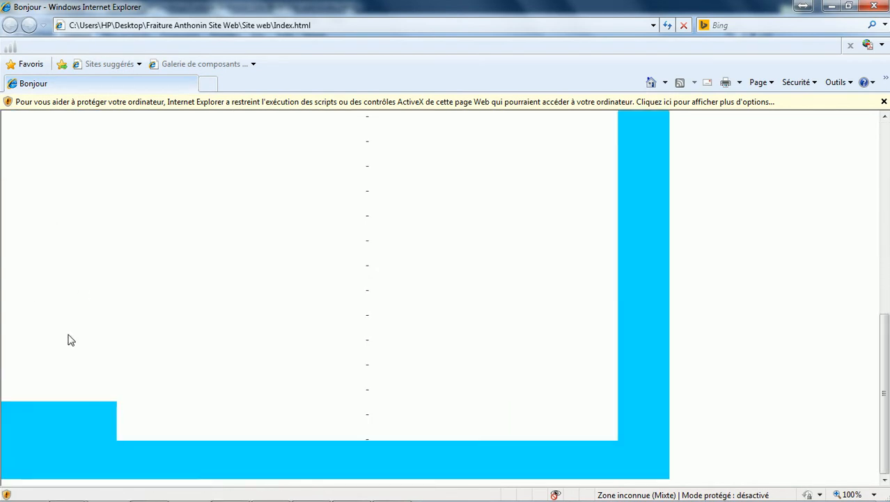
{"action": "left_click", "coordinate": [875, 6]}
Inspect the left column's cells in the page design from the Contact image down to the bottom banner.
{"action": "scroll", "coordinate": [326, 229], "scroll_direction": "down", "scroll_amount": 3}
{"action": "scroll", "coordinate": [326, 229], "scroll_direction": "down", "scroll_amount": 5}
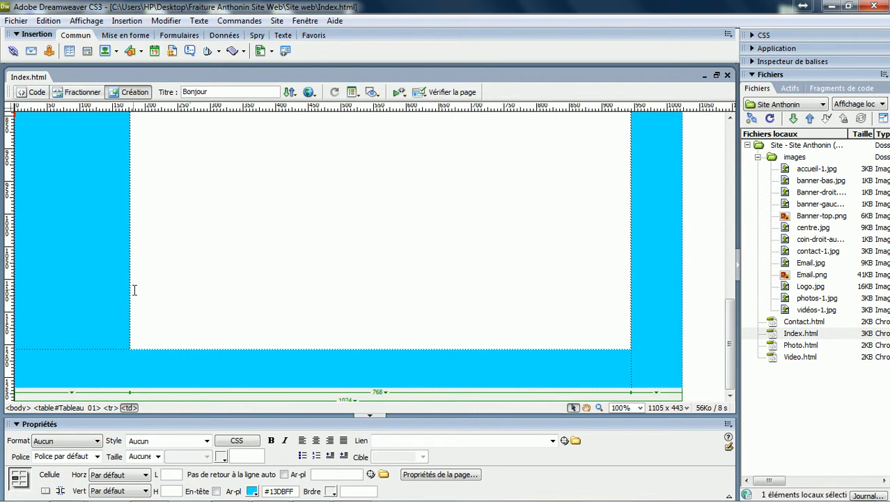
{"action": "scroll", "coordinate": [134, 289], "scroll_direction": "up", "scroll_amount": 4}
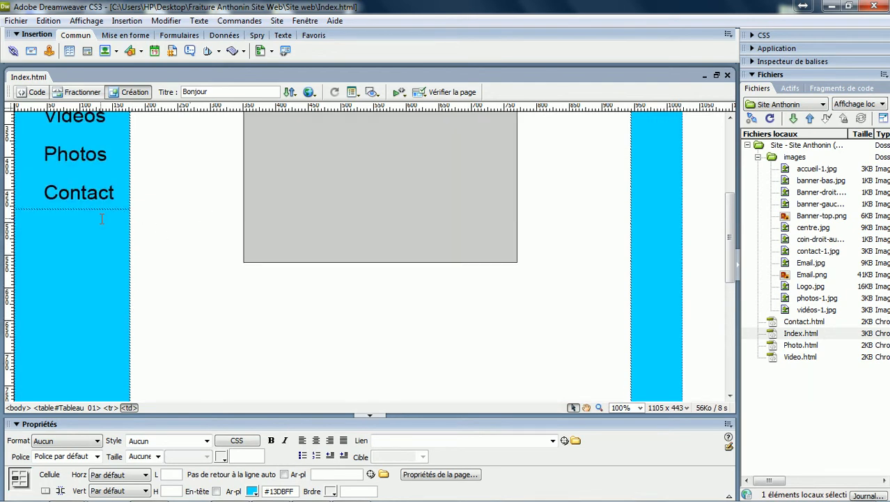
{"action": "scroll", "coordinate": [91, 229], "scroll_direction": "down", "scroll_amount": 1}
{"action": "scroll", "coordinate": [84, 237], "scroll_direction": "up", "scroll_amount": 1}
{"action": "scroll", "coordinate": [91, 244], "scroll_direction": "down", "scroll_amount": 4}
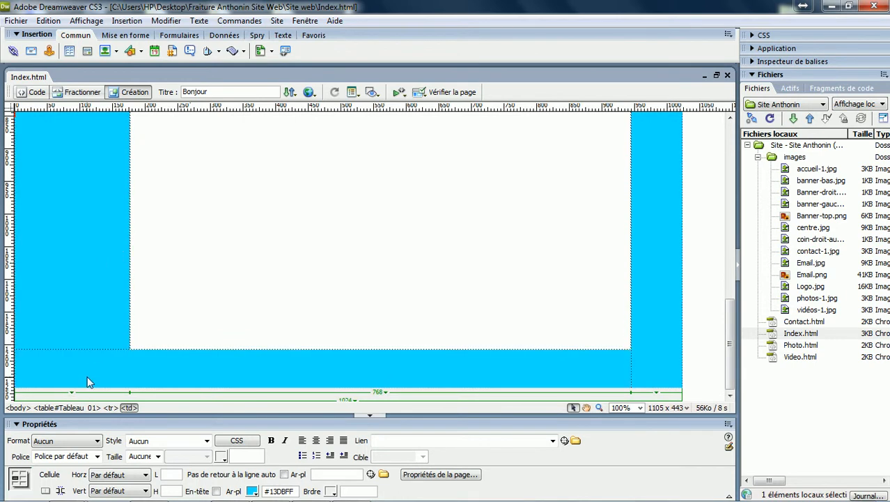